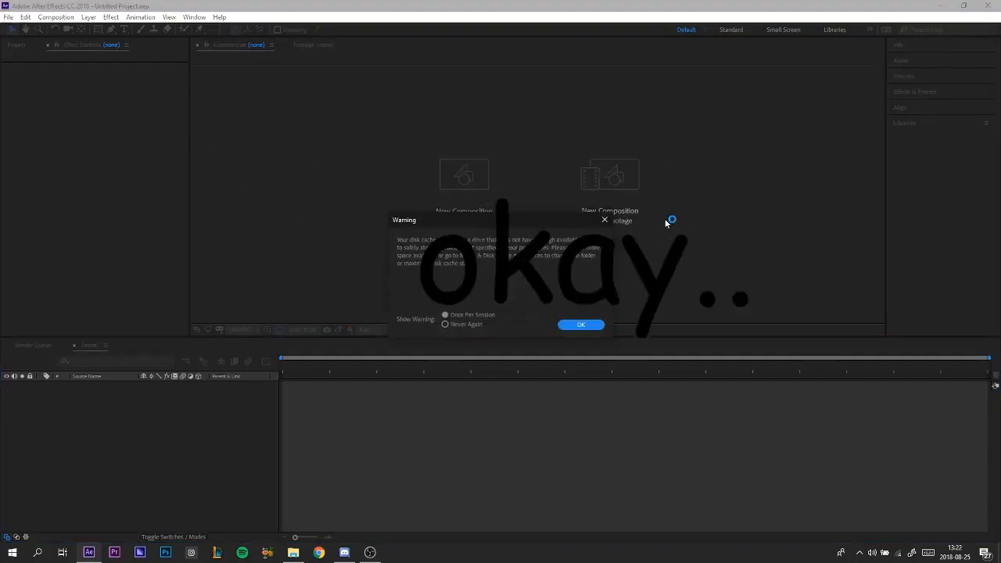
Dismiss the disk cache warning and open the recent project "Vans (converted)"
{"action": "left_click", "coordinate": [581, 325]}
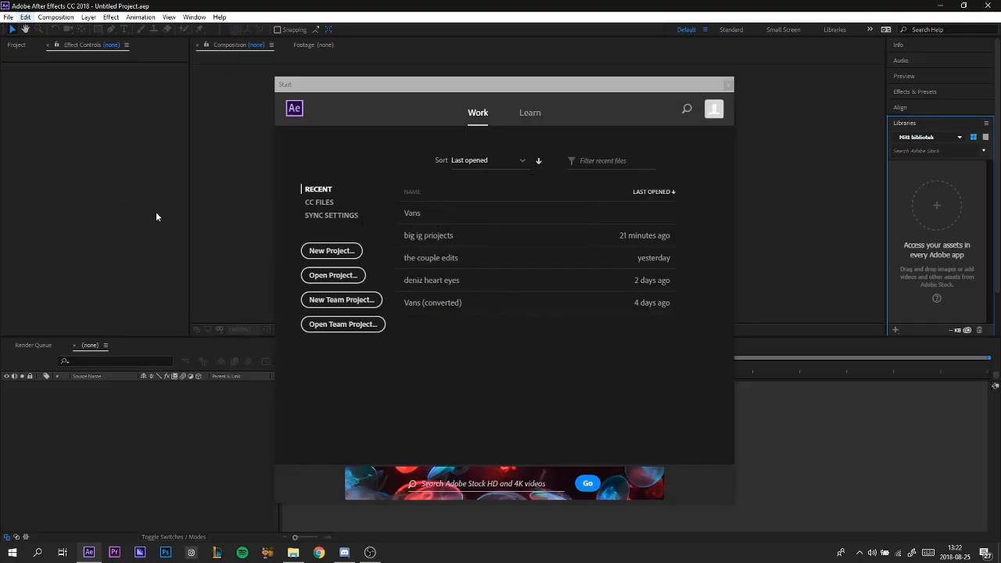
{"action": "left_click", "coordinate": [425, 308]}
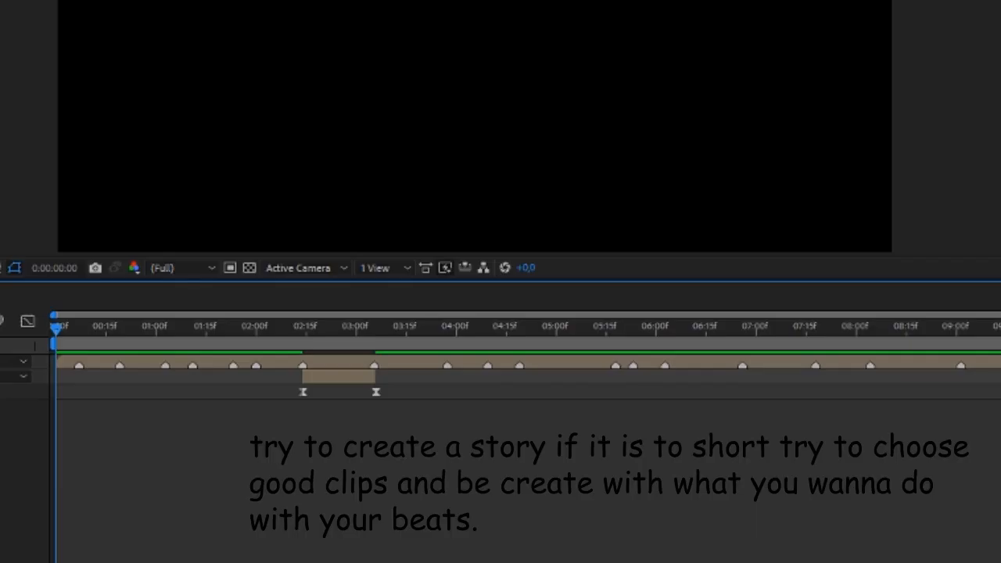
Display the audio waveform of the vans.mp4 Comp 1 layer in the timeline
{"action": "scroll", "coordinate": [526, 363], "scroll_direction": "down", "scroll_amount": 1}
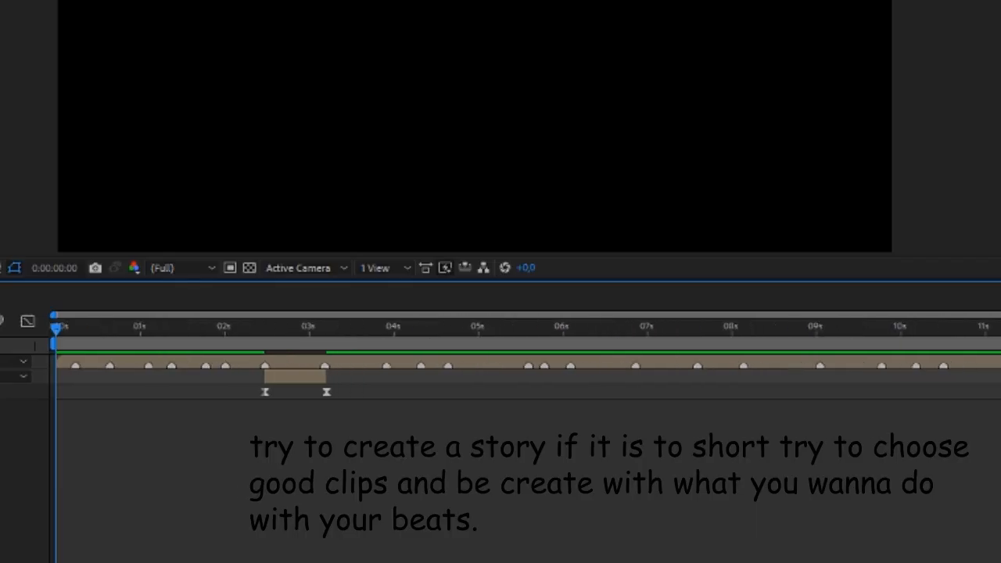
{"action": "left_click", "coordinate": [500, 362]}
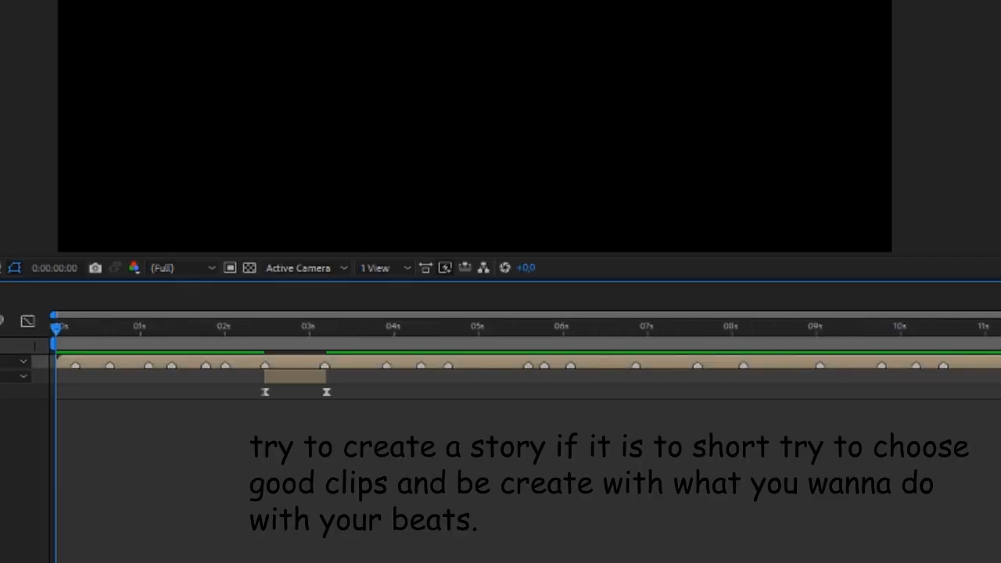
{"action": "key", "text": "l"}
{"action": "key", "text": "l"}
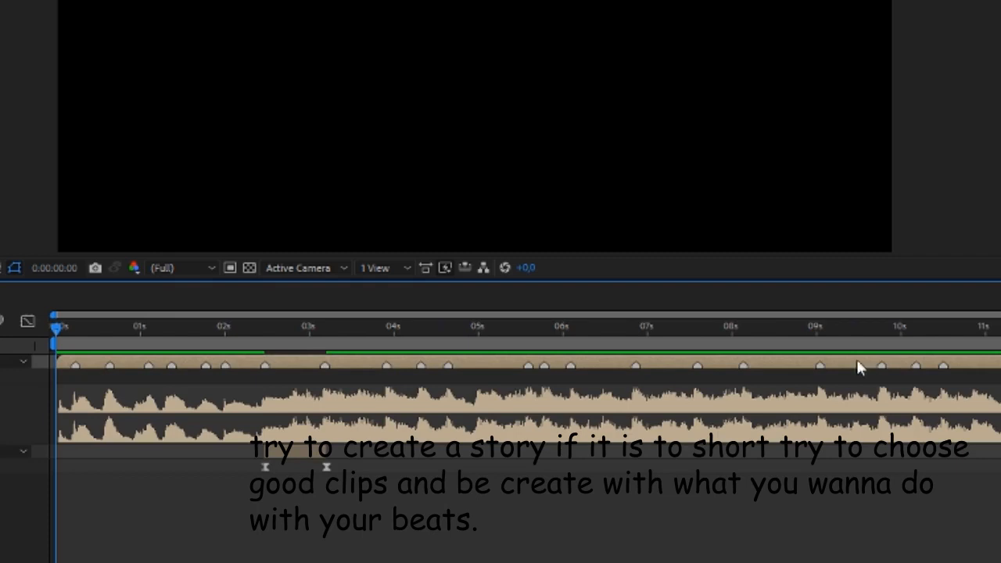
Examine how the 1-2.mp4 Comp 1 clip lines up with the beat markers and waveform around 0:00:02:14
{"action": "left_click_drag", "start_coordinate": [73, 328], "coordinate": [326, 335]}
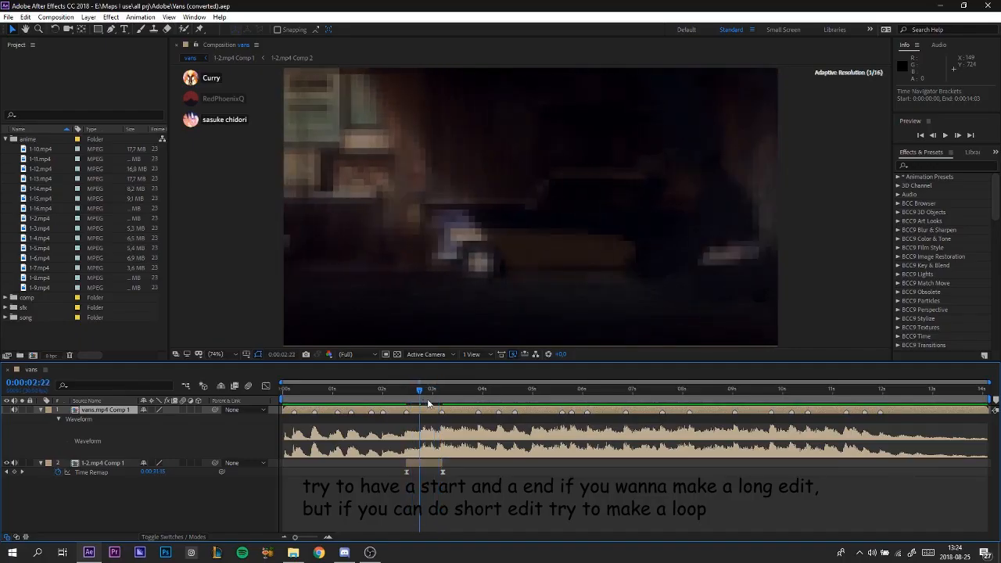
{"action": "left_click_drag", "start_coordinate": [427, 405], "coordinate": [406, 403]}
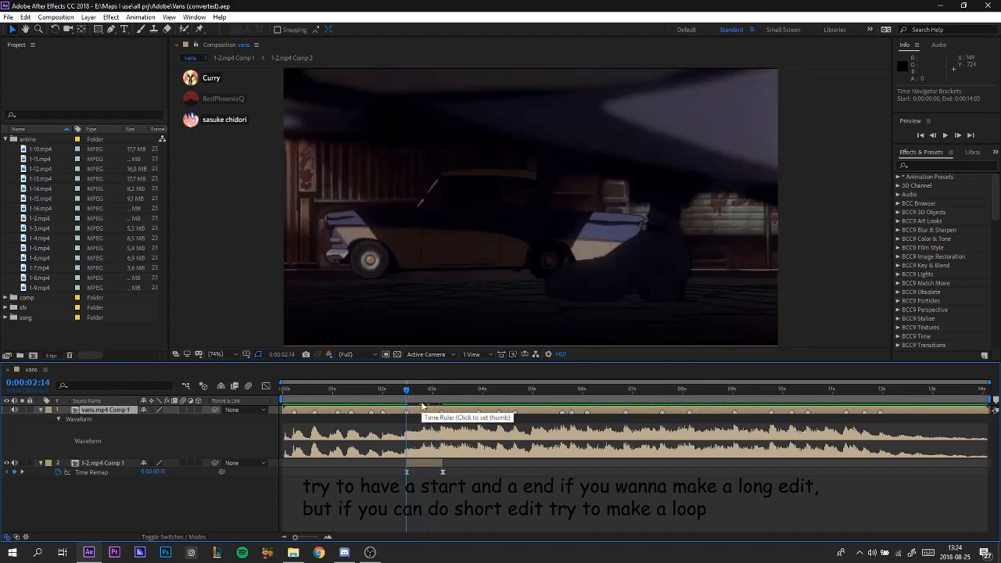
{"action": "left_click_drag", "start_coordinate": [282, 387], "coordinate": [406, 378]}
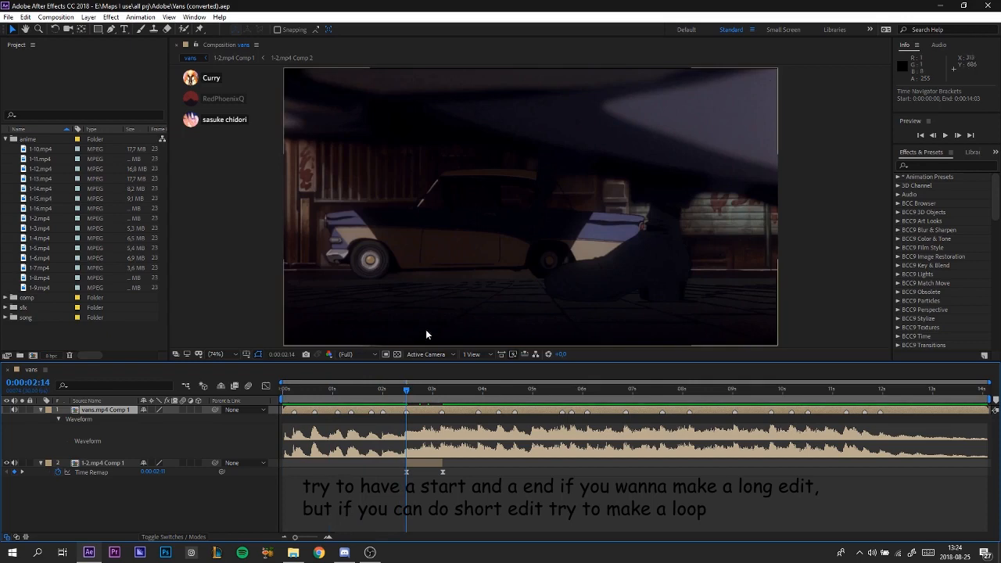
{"action": "left_click_drag", "start_coordinate": [629, 357], "coordinate": [773, 383]}
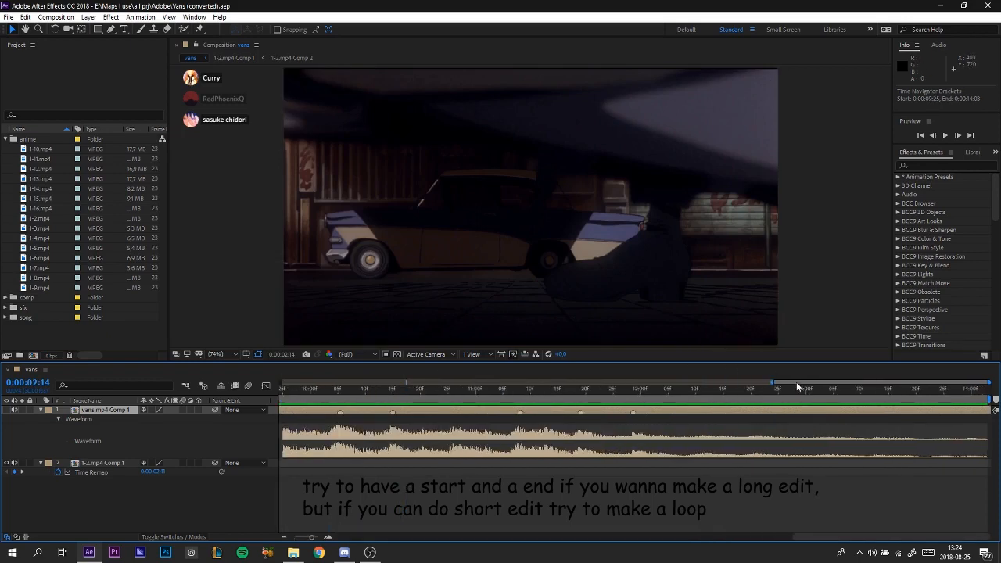
{"action": "left_click_drag", "start_coordinate": [542, 402], "coordinate": [412, 400]}
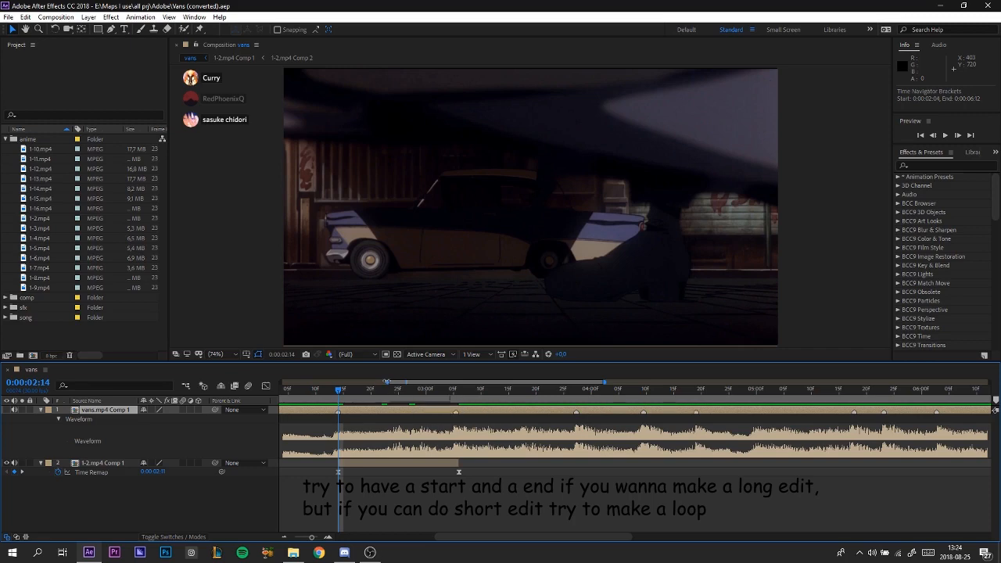
{"action": "left_click_drag", "start_coordinate": [385, 382], "coordinate": [558, 414]}
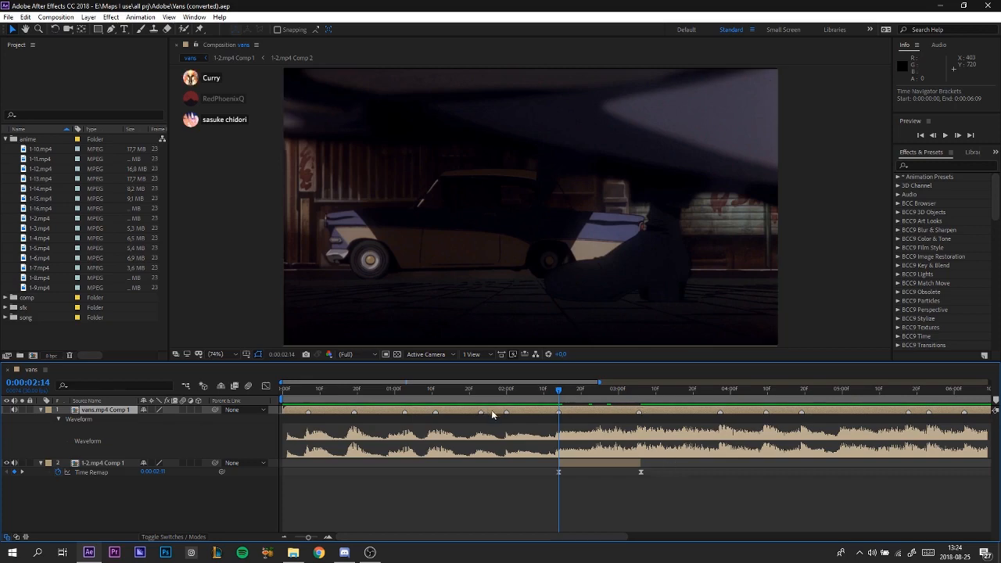
{"action": "scroll", "coordinate": [577, 399], "scroll_direction": "right", "scroll_amount": 5}
{"action": "left_click_drag", "start_coordinate": [496, 395], "coordinate": [474, 394]}
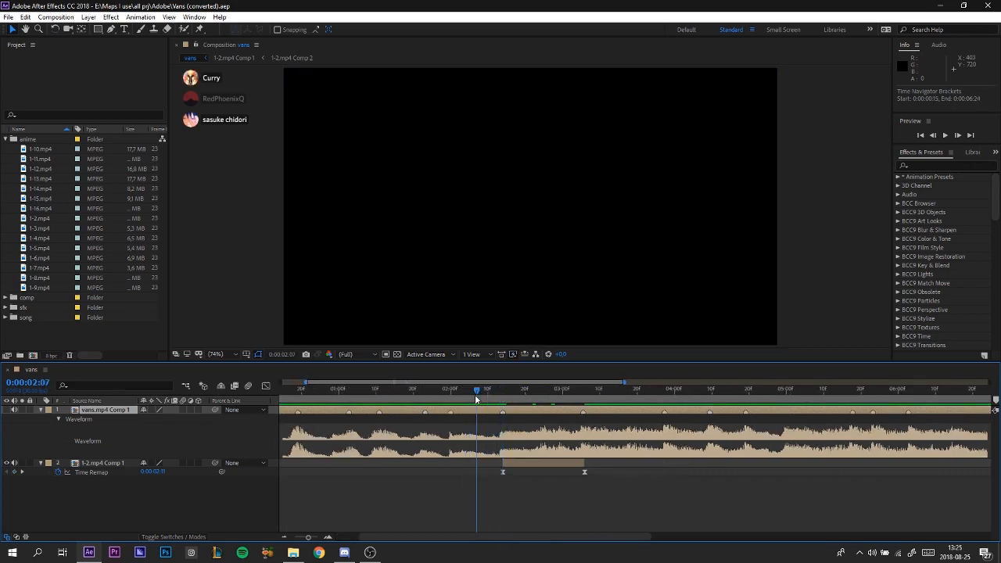
{"action": "key", "text": "space"}
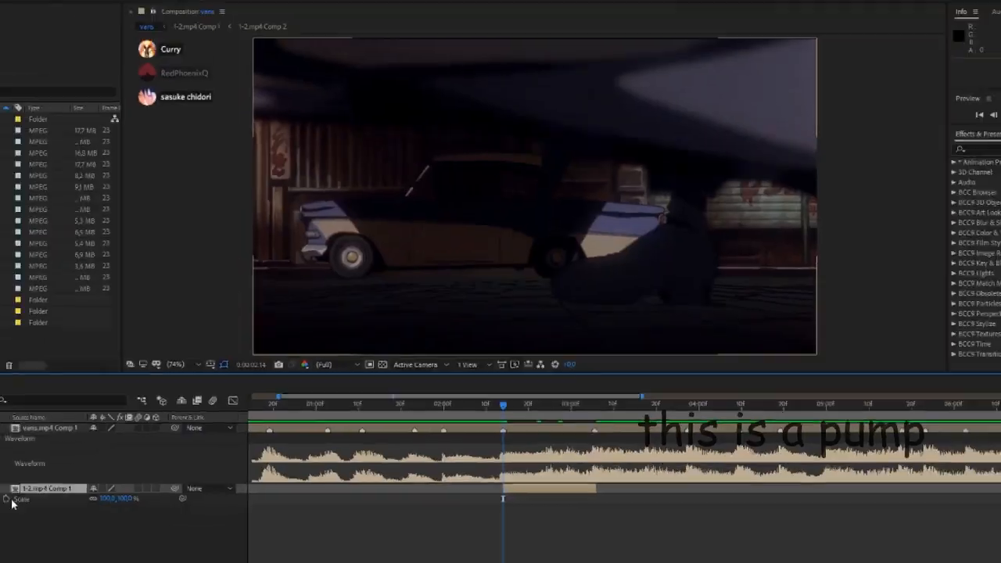
Start a Scale animation on the 1-2.mp4 Comp 1 layer at 0:00:02:14 with a 200% keyframe
{"action": "left_click", "coordinate": [51, 479]}
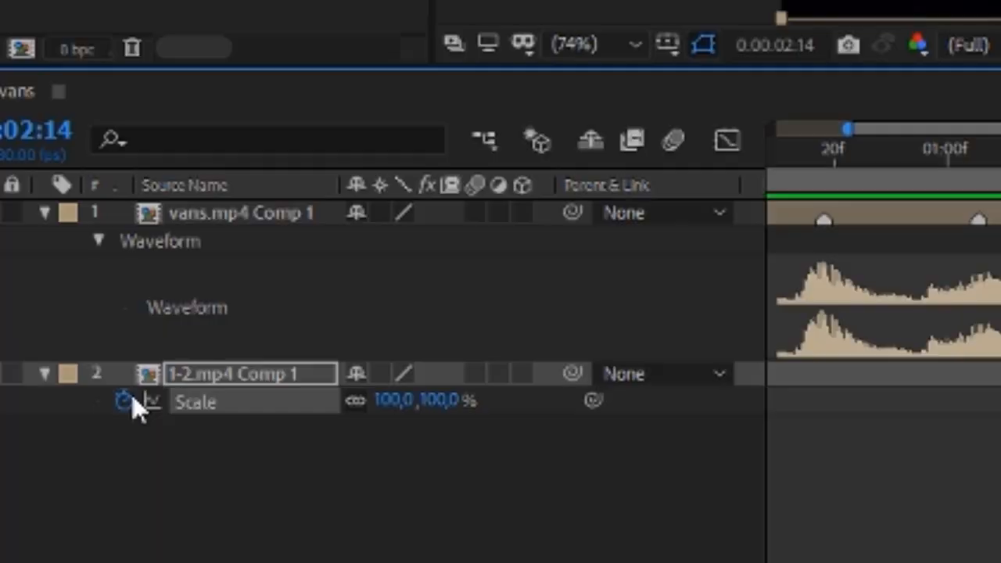
{"action": "left_click", "coordinate": [414, 402]}
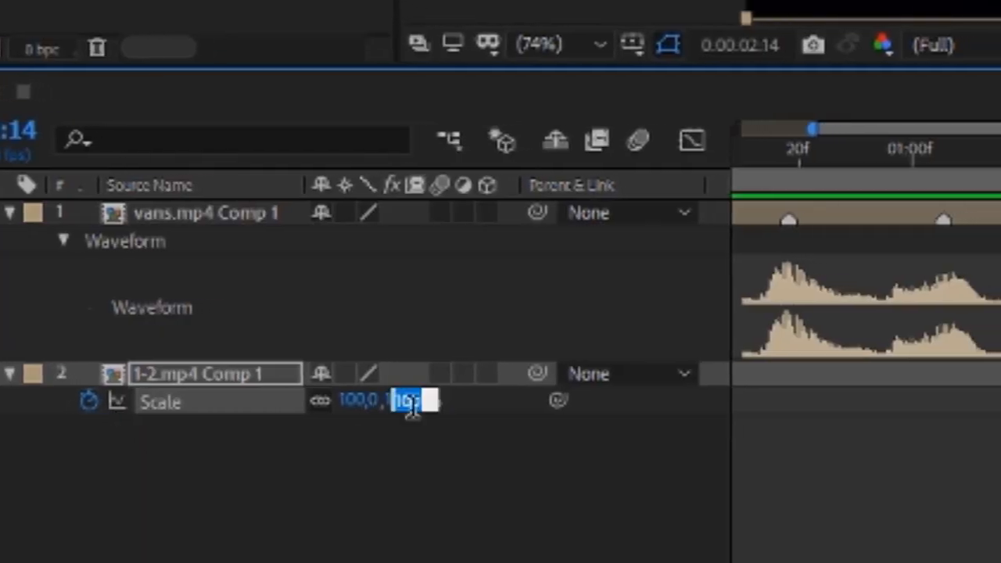
{"action": "type", "text": "2"}
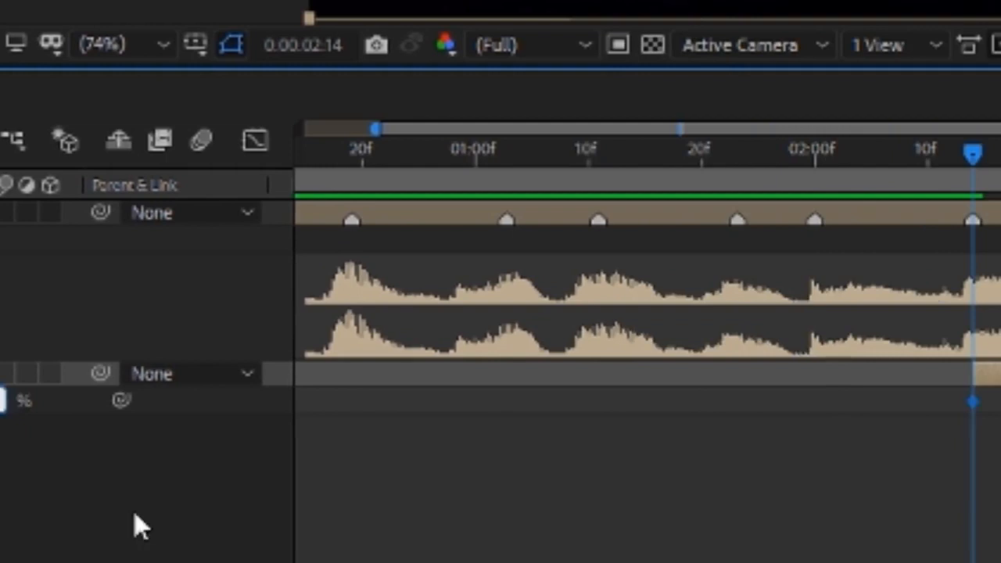
{"action": "key", "text": "Return"}
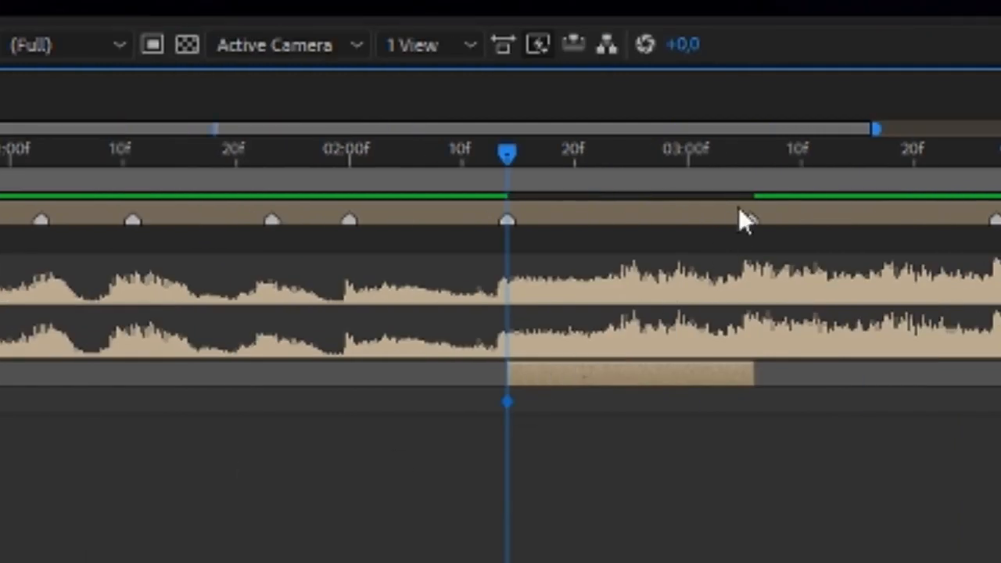
Add a 100% Scale keyframe at the end of the 1-2.mp4 Comp 1 clip, at 0:00:03:06
{"action": "left_click", "coordinate": [735, 166]}
{"action": "left_click_drag", "start_coordinate": [738, 166], "coordinate": [619, 177]}
{"action": "left_click", "coordinate": [753, 180]}
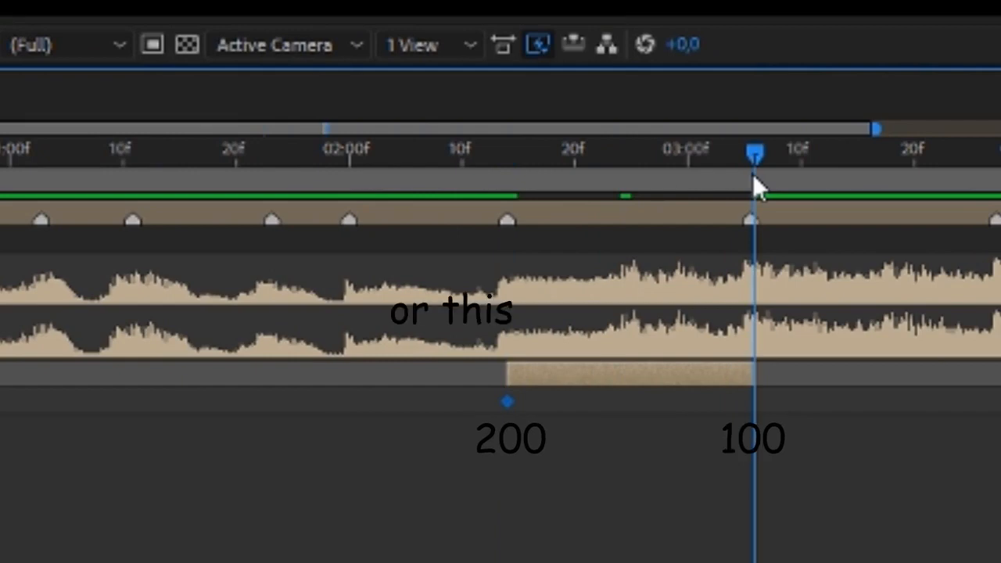
{"action": "left_click_drag", "start_coordinate": [752, 173], "coordinate": [755, 173]}
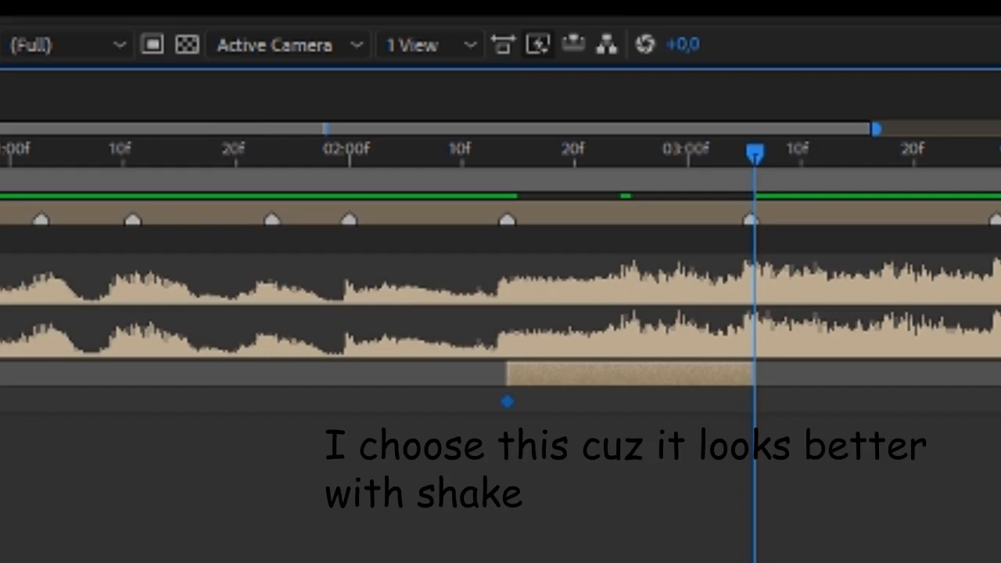
{"action": "left_click_drag", "start_coordinate": [969, 498], "coordinate": [156, 409]}
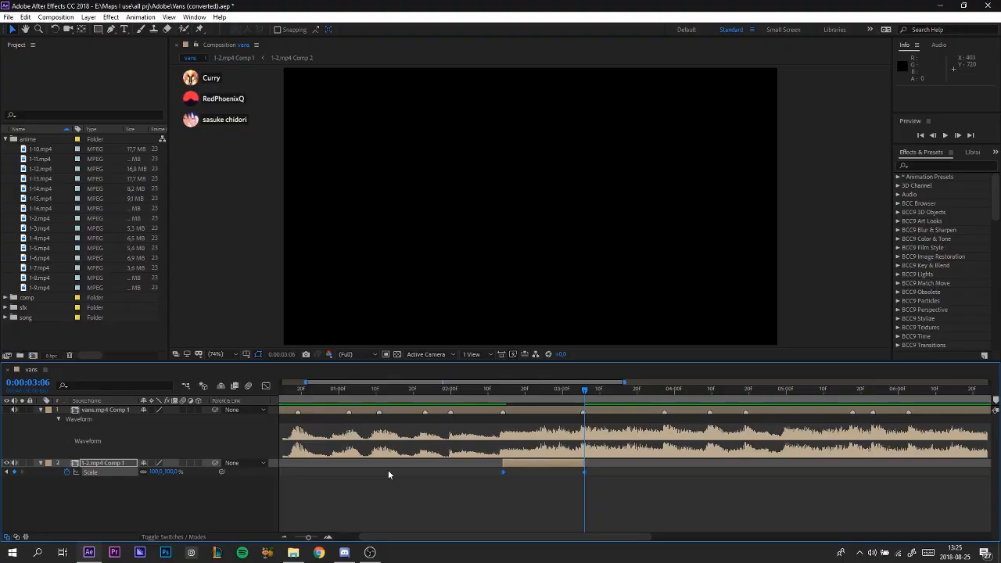
Apply Easy Ease to both Scale keyframes and reshape the value curve to drop steeply at the start and flatten out toward the end
{"action": "key", "text": "F9"}
{"action": "left_click", "coordinate": [265, 386]}
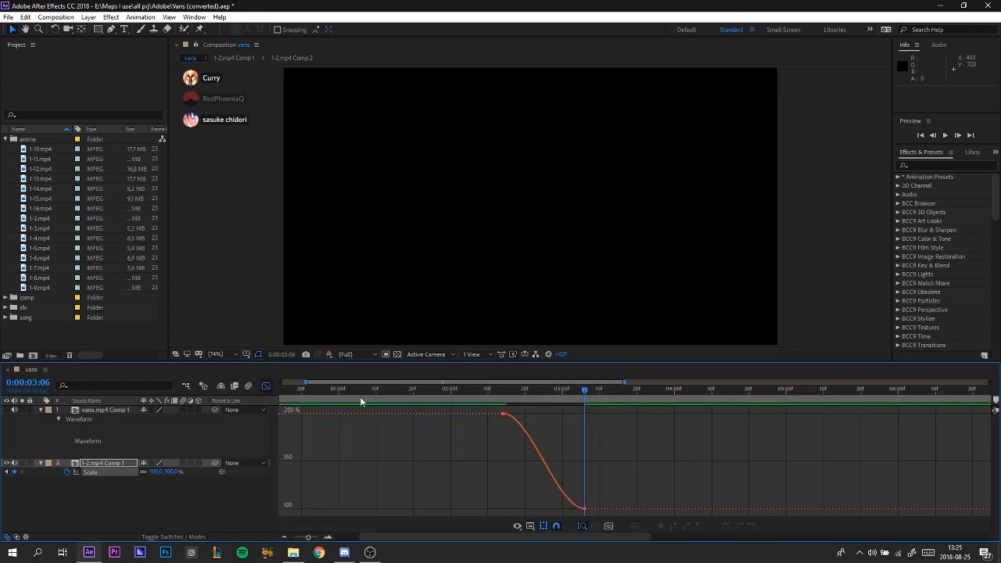
{"action": "left_click", "coordinate": [508, 421]}
{"action": "left_click_drag", "start_coordinate": [530, 414], "coordinate": [528, 494]}
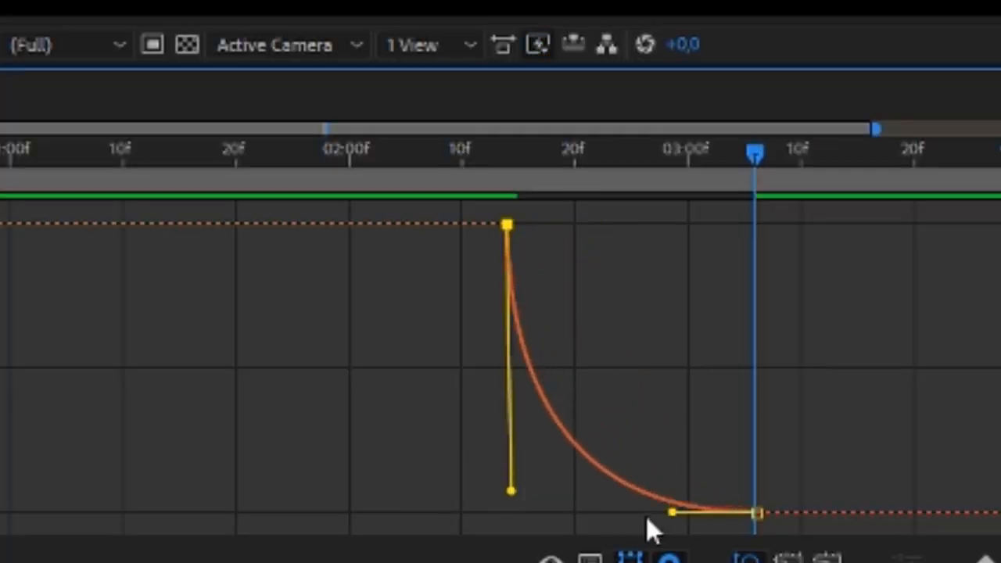
{"action": "left_click_drag", "start_coordinate": [671, 514], "coordinate": [519, 517]}
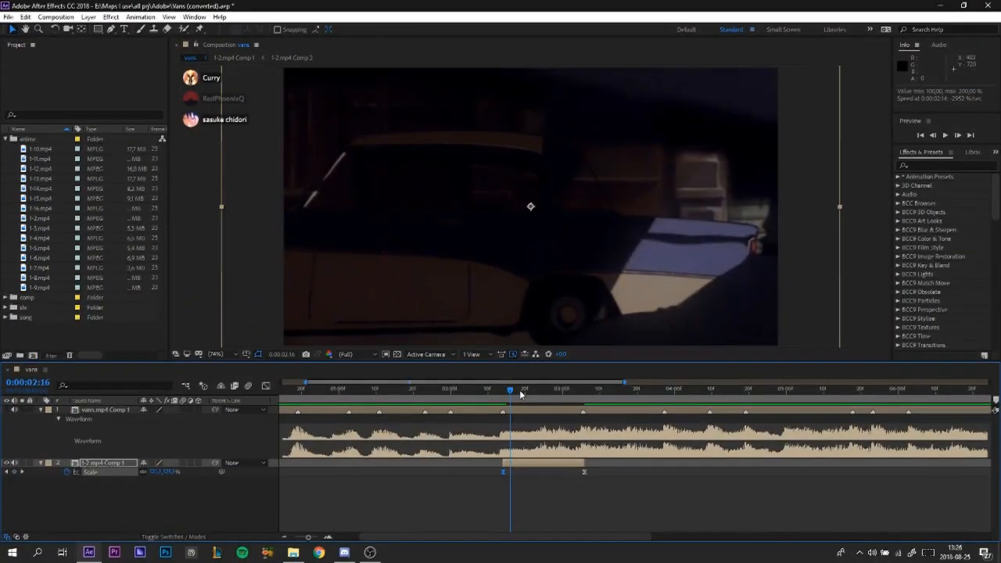
Preview the scale pump and enable motion blur for the composition and the 1-2.mp4 Comp 1 layer
{"action": "left_click_drag", "start_coordinate": [557, 393], "coordinate": [499, 391]}
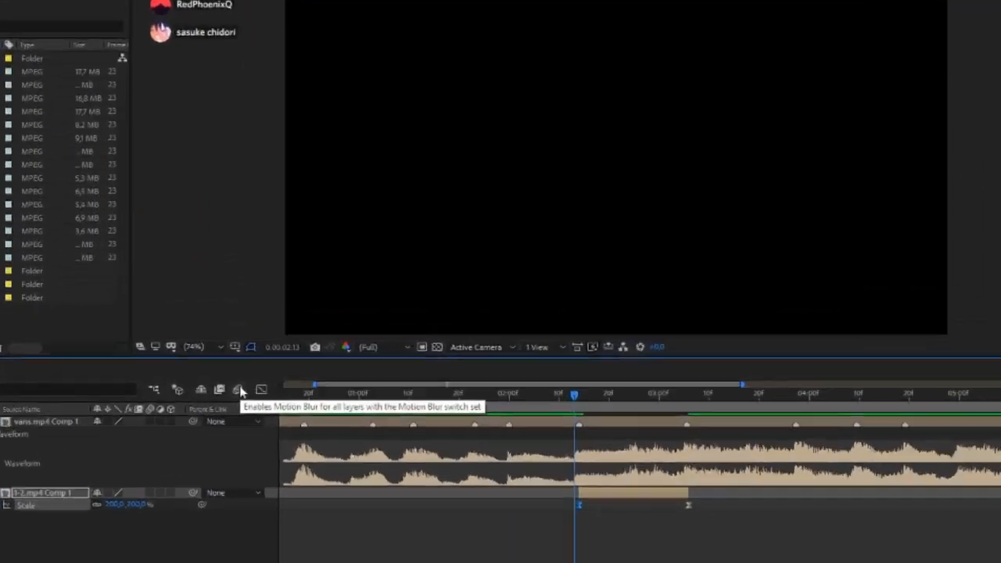
{"action": "left_click", "coordinate": [249, 386]}
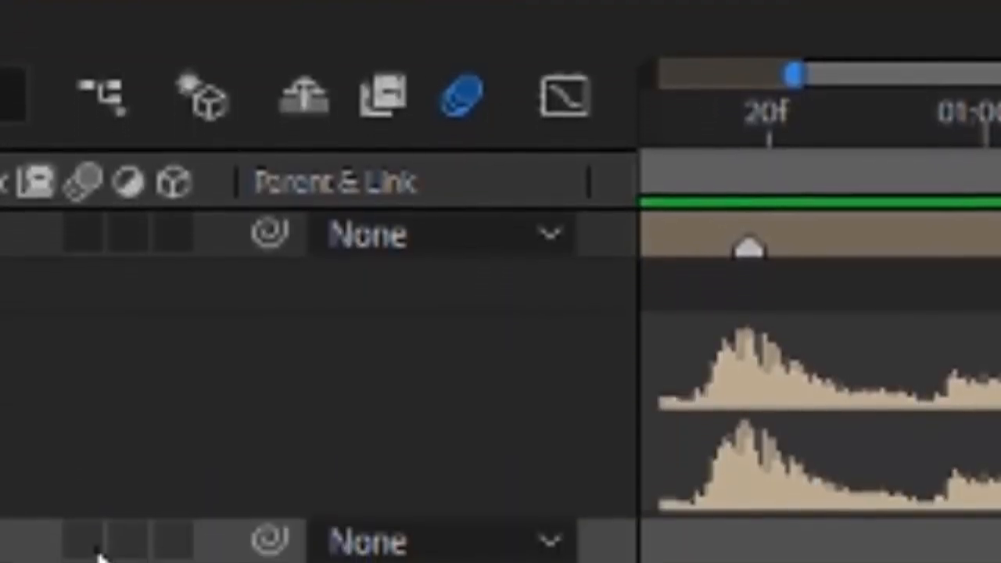
{"action": "left_click", "coordinate": [90, 545]}
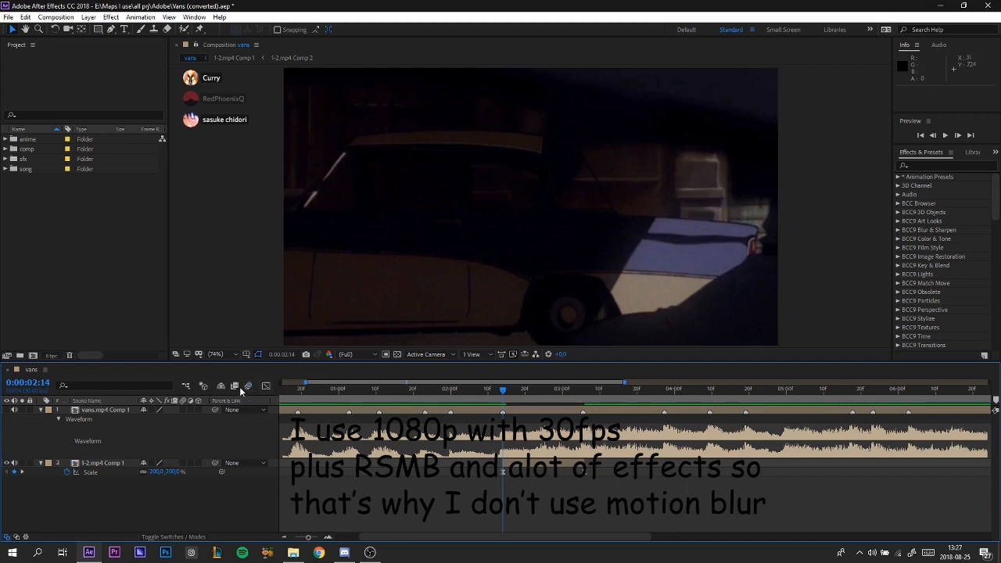
{"action": "left_click_drag", "start_coordinate": [310, 537], "coordinate": [293, 538]}
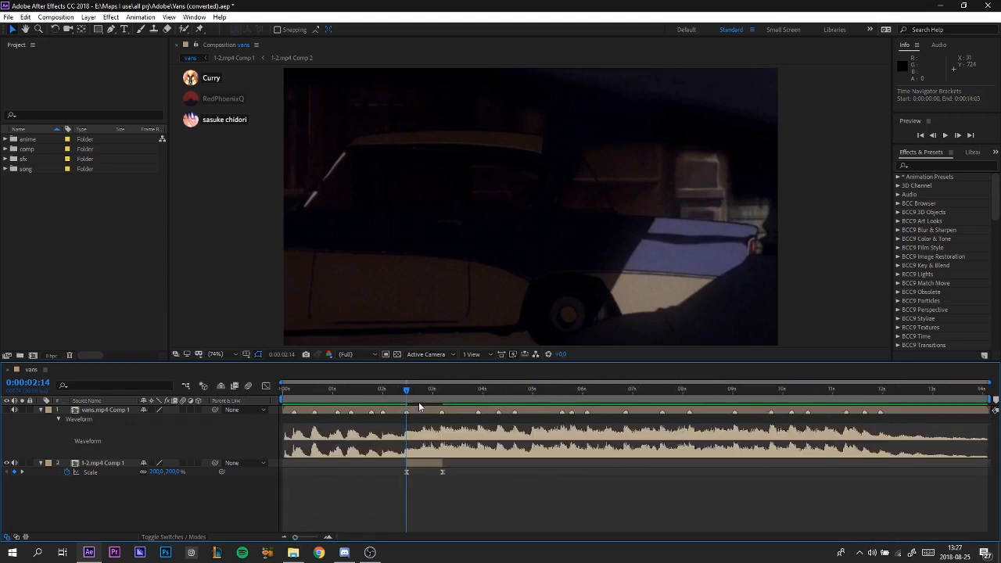
{"action": "mouse_move", "coordinate": [403, 387]}
{"action": "left_mouse_down"}
{"action": "mouse_move", "coordinate": [426, 392]}
{"action": "mouse_move", "coordinate": [405, 390]}
{"action": "left_mouse_up"}
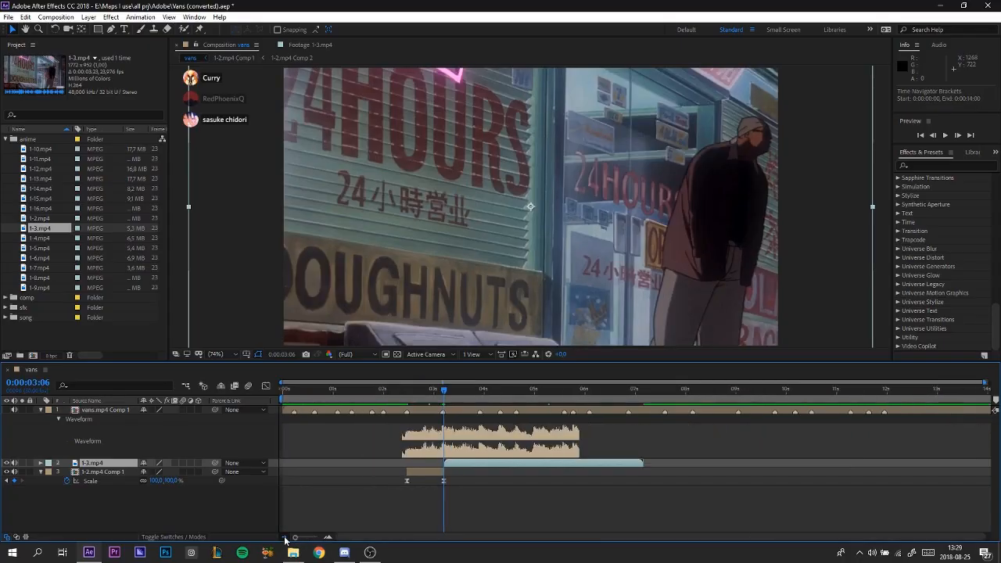
Try to pre-compose the 1-3.mp4 layer with all attributes moved into the new composition
{"action": "key", "text": "ctrl+shift+c"}
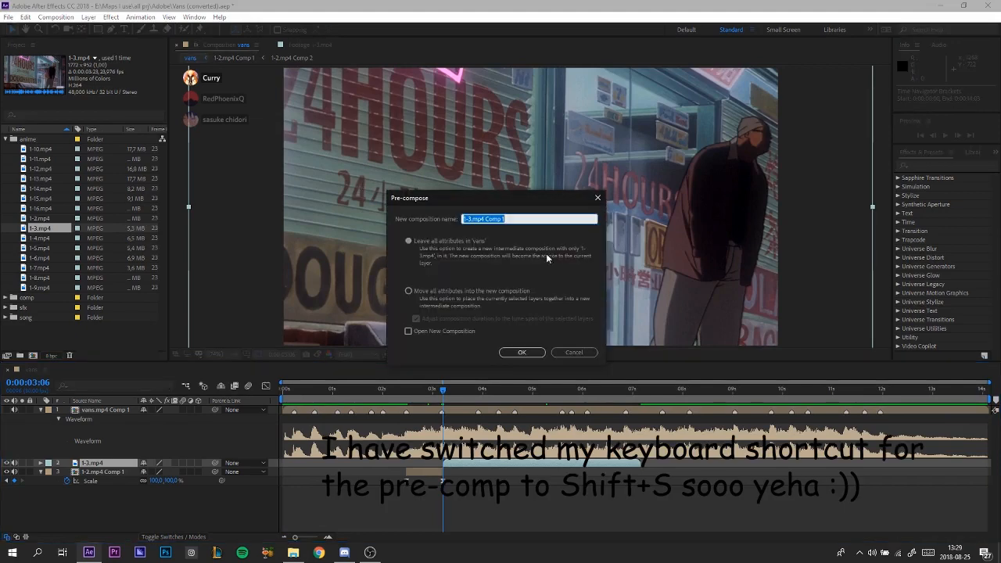
{"action": "left_click", "coordinate": [442, 294]}
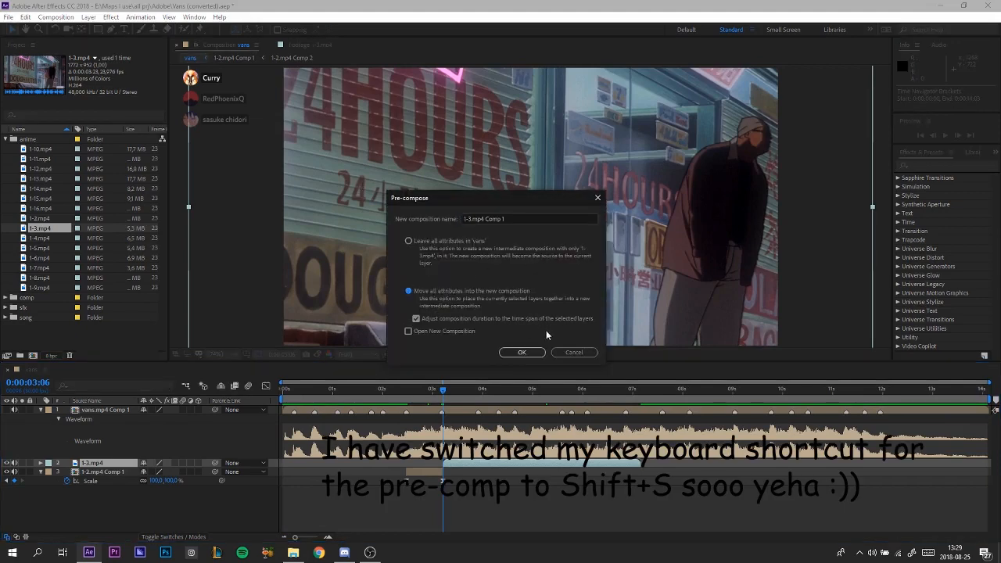
{"action": "left_click", "coordinate": [522, 352]}
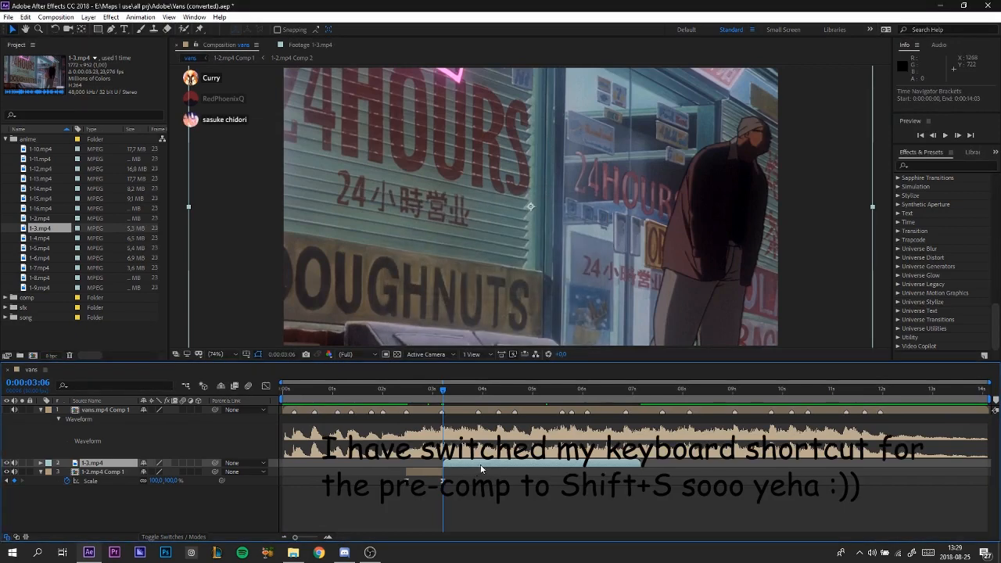
Pre-compose the 1-3.mp4 layer as "1-3.mp4 Comp 1", moving all attributes and adjusting the composition duration to the layer's time span
{"action": "right_click", "coordinate": [481, 469]}
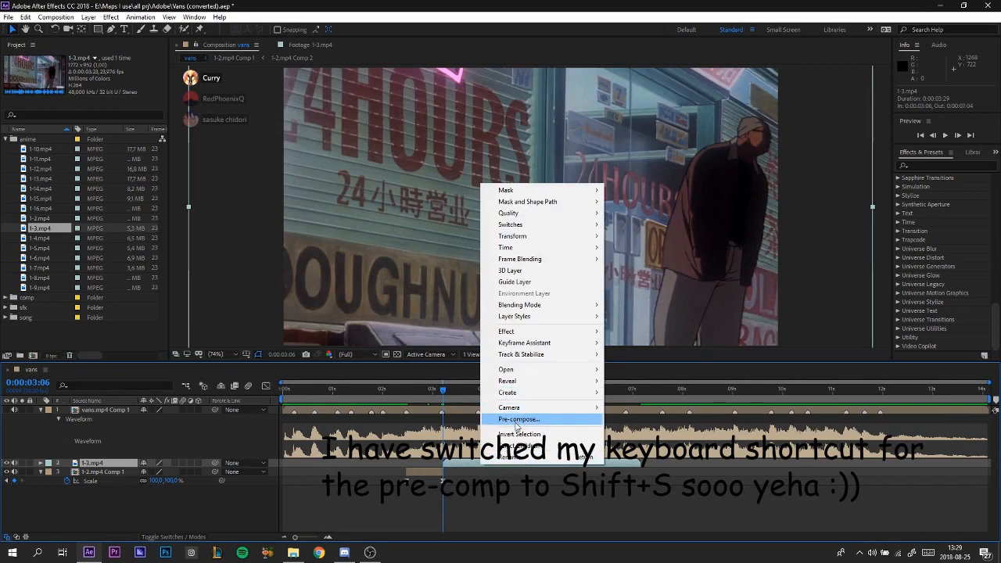
{"action": "right_click", "coordinate": [453, 465]}
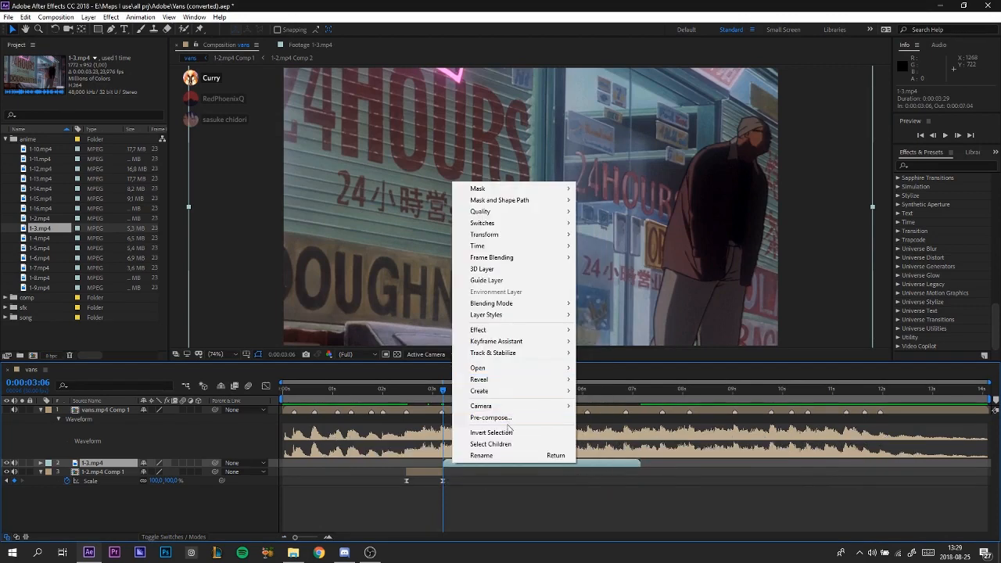
{"action": "left_click", "coordinate": [504, 416]}
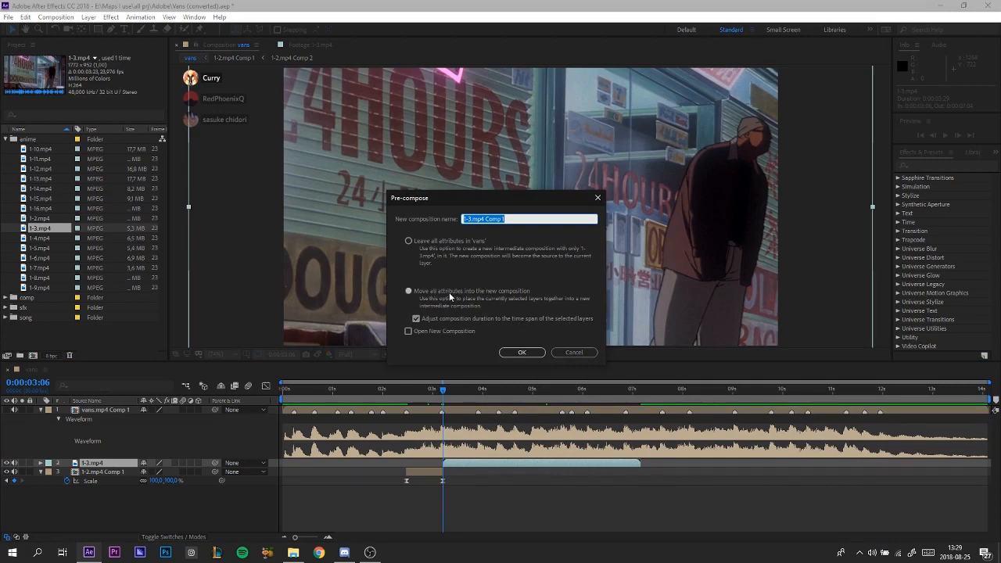
{"action": "left_click", "coordinate": [522, 352]}
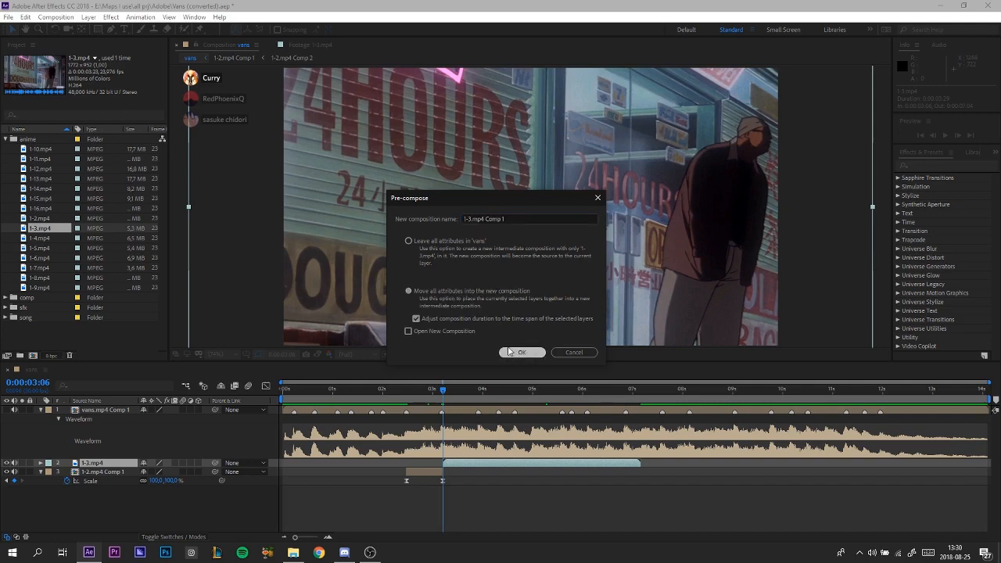
Open the 1-3.mp4 Comp 1 composition and select the 1-3.mp4 clip inside it
{"action": "double_click", "coordinate": [478, 463]}
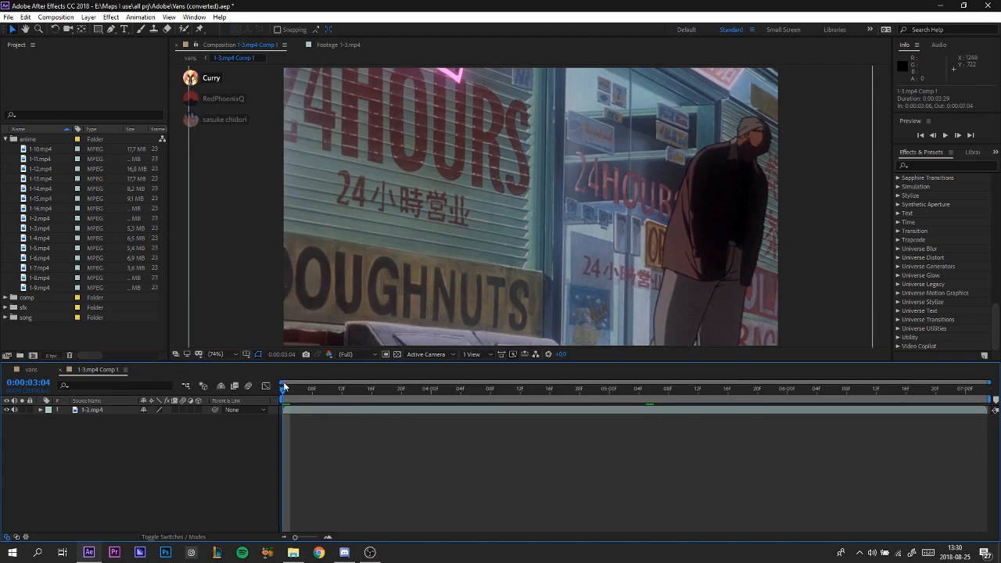
{"action": "left_click", "coordinate": [291, 410]}
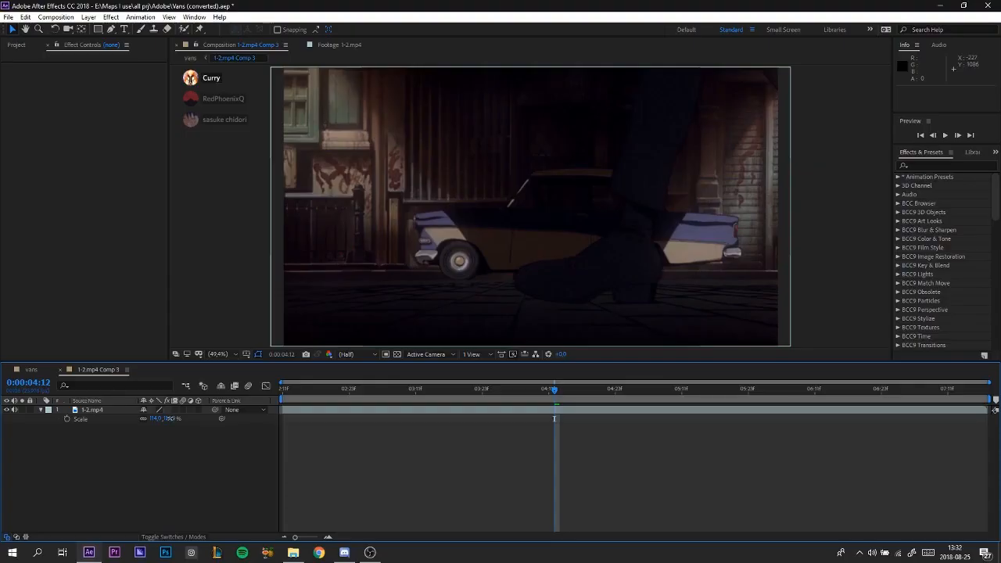
Scale the 1-2.mp4 layer inside 1-2.mp4 Comp 3 to 116%, comparing the framing with the vans composition
{"action": "left_click_drag", "start_coordinate": [170, 418], "coordinate": [172, 419]}
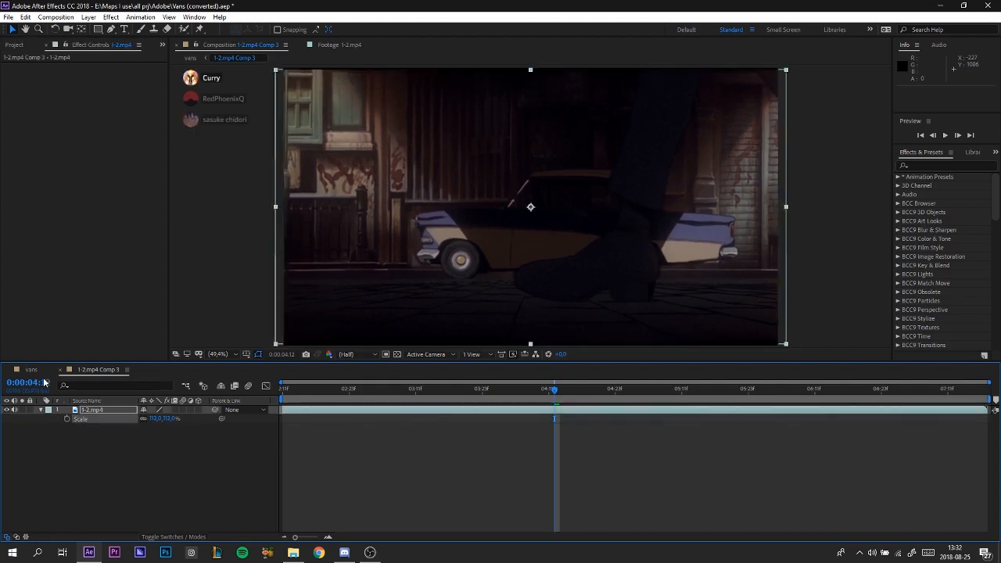
{"action": "left_click", "coordinate": [34, 370]}
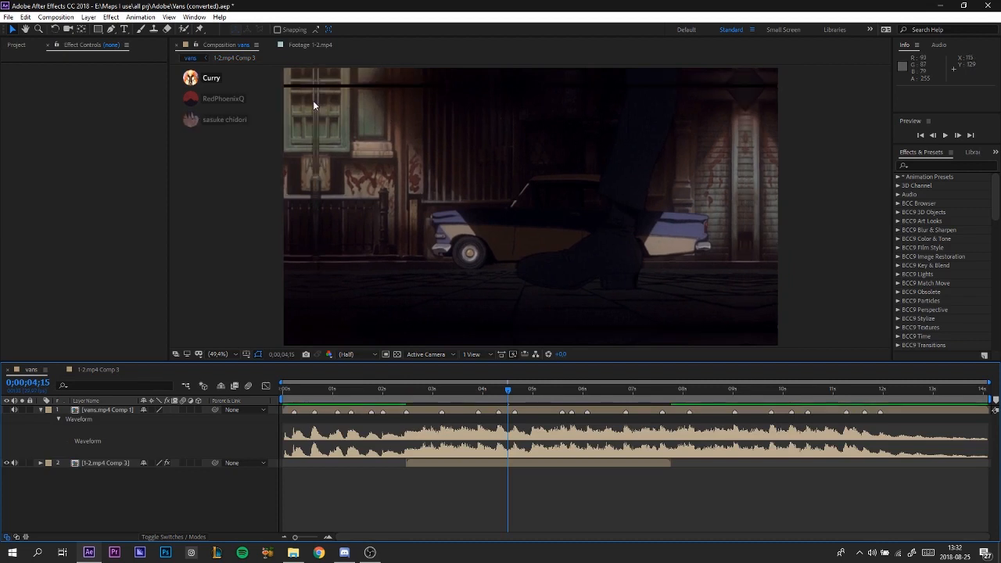
{"action": "left_click", "coordinate": [98, 370]}
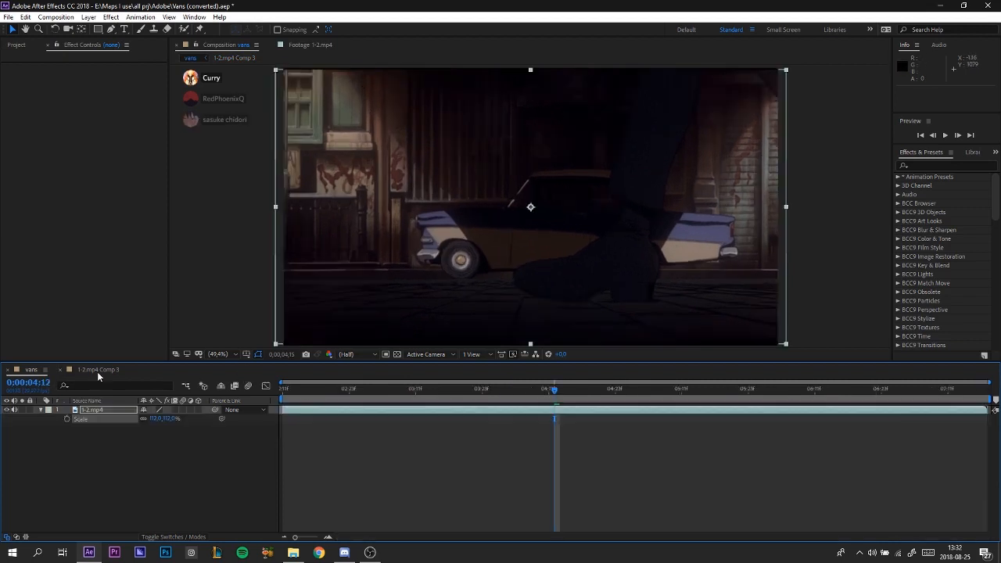
{"action": "left_click_drag", "start_coordinate": [170, 419], "coordinate": [175, 418]}
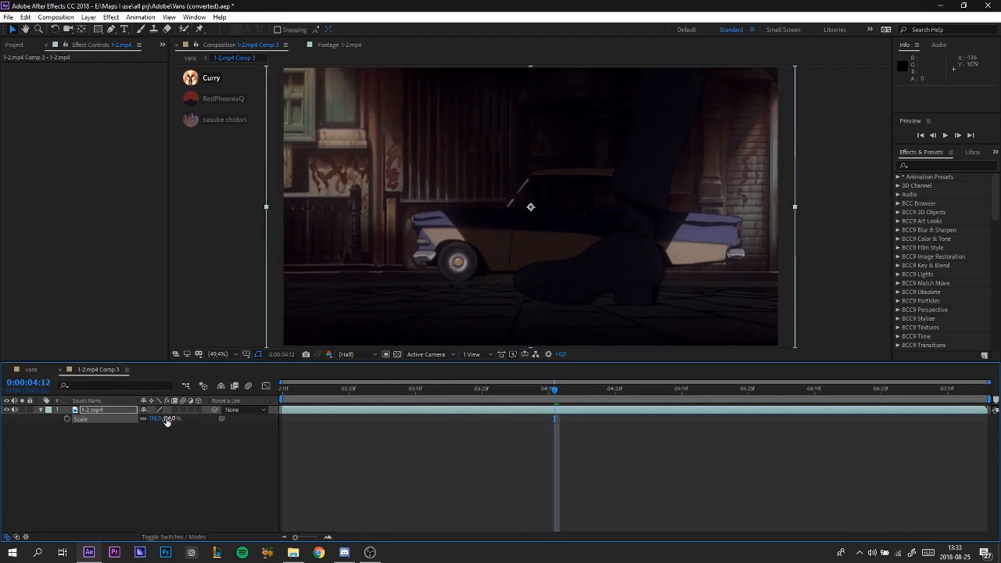
Extend the 1-2.mp4 Comp 3 composition by one minute to a duration of 0:01:05:08
{"action": "left_click", "coordinate": [311, 388]}
{"action": "key", "text": "Home"}
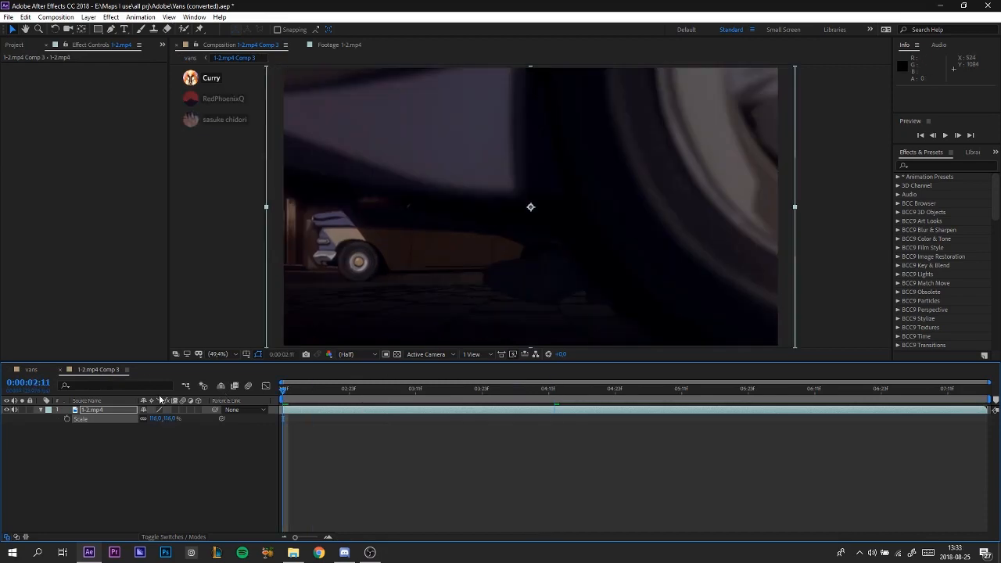
{"action": "right_click", "coordinate": [230, 395]}
{"action": "left_click", "coordinate": [170, 179]}
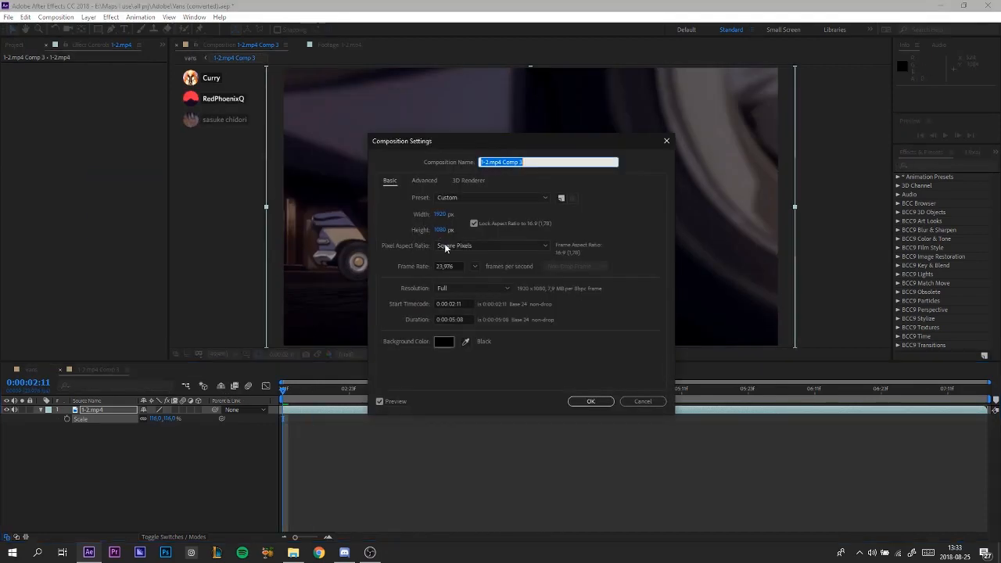
{"action": "left_click", "coordinate": [453, 319]}
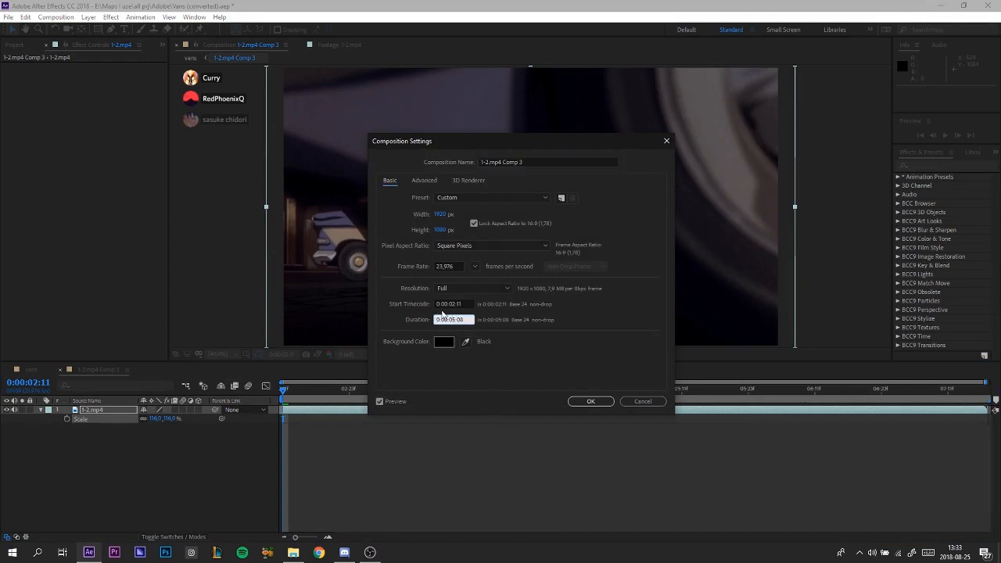
{"action": "key", "text": "BackSpace"}
{"action": "type", "text": "1"}
{"action": "key", "text": "Return"}
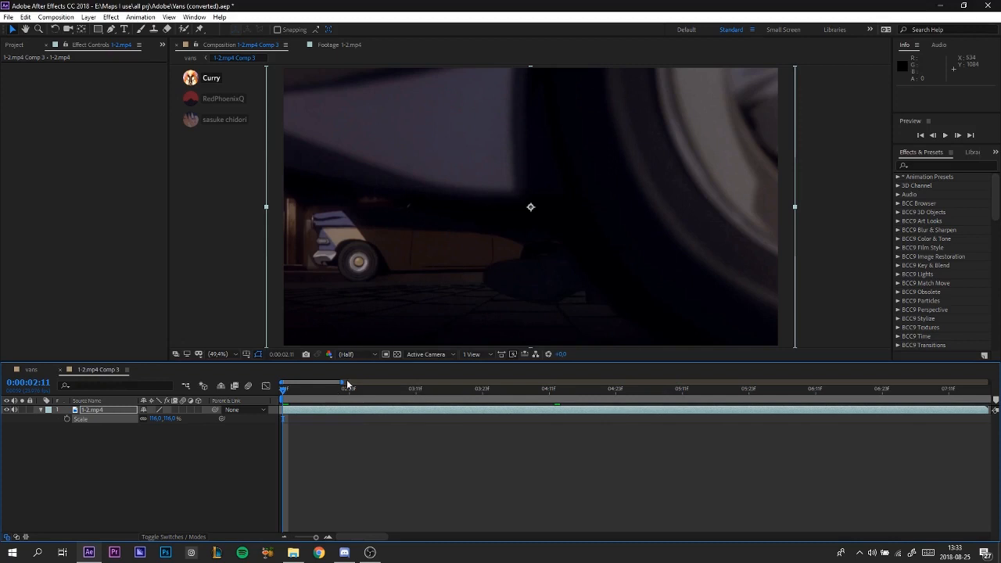
{"action": "left_click_drag", "start_coordinate": [342, 382], "coordinate": [993, 382]}
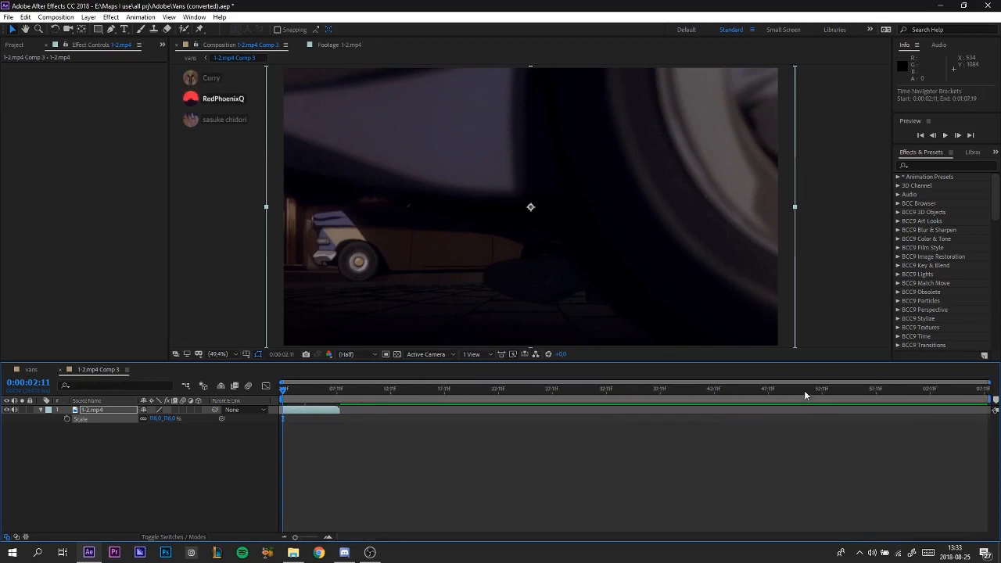
Pre-compose the 1-2.mp4 layer as "1-2.mp4 Comp 4", moving all attributes without adjusting the duration to the layer's time span
{"action": "key", "text": "ctrl+shift+c"}
{"action": "left_click", "coordinate": [473, 320]}
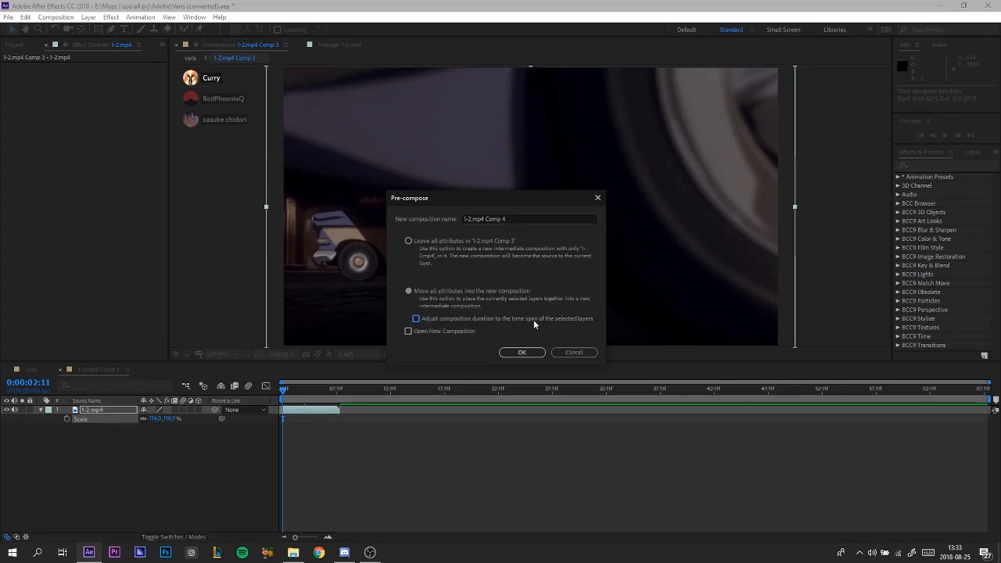
{"action": "left_click", "coordinate": [528, 352]}
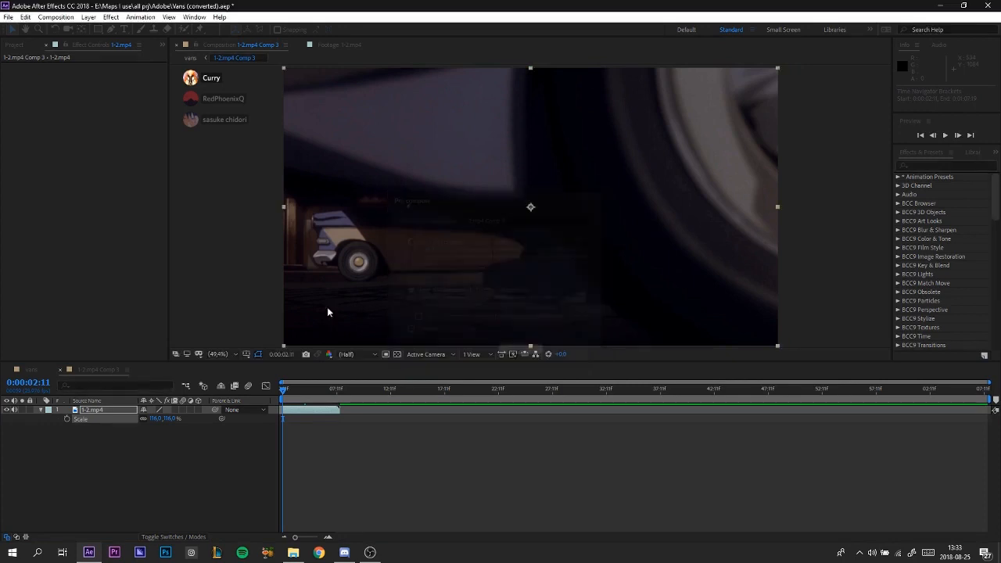
Search the effects for Twixtor for the 1-2.mp4 Comp 4 layer
{"action": "key", "text": "ctrl+space"}
{"action": "type", "text": "twixtor"}
{"action": "key", "text": "BackSpace"}
{"action": "key", "text": "BackSpace"}
{"action": "key", "text": "BackSpace"}
{"action": "key", "text": "BackSpace"}
{"action": "key", "text": "BackSpace"}
{"action": "key", "text": "BackSpace"}
{"action": "key", "text": "BackSpace"}
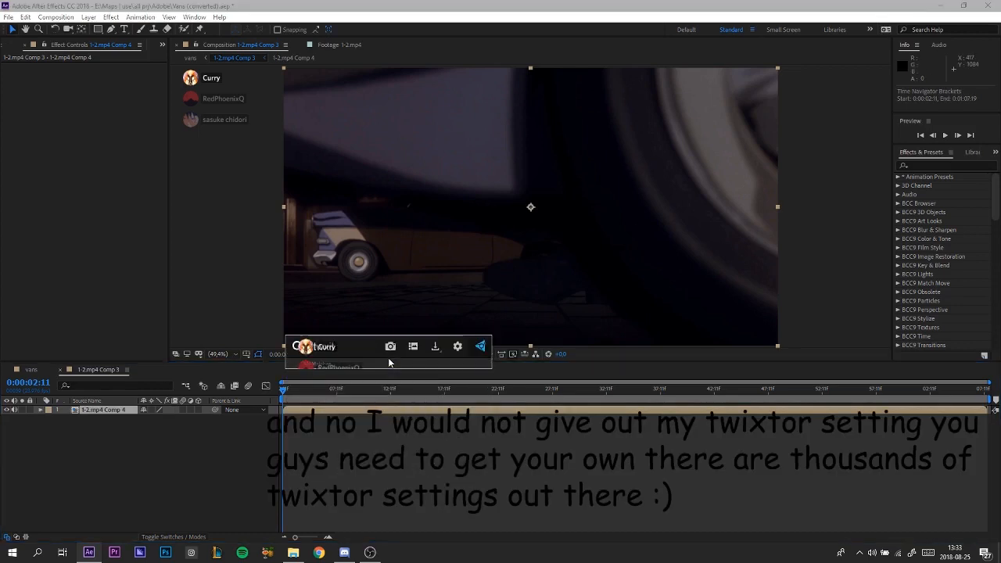
{"action": "type", "text": "f"}
{"action": "key", "text": "BackSpace"}
{"action": "type", "text": "The"}
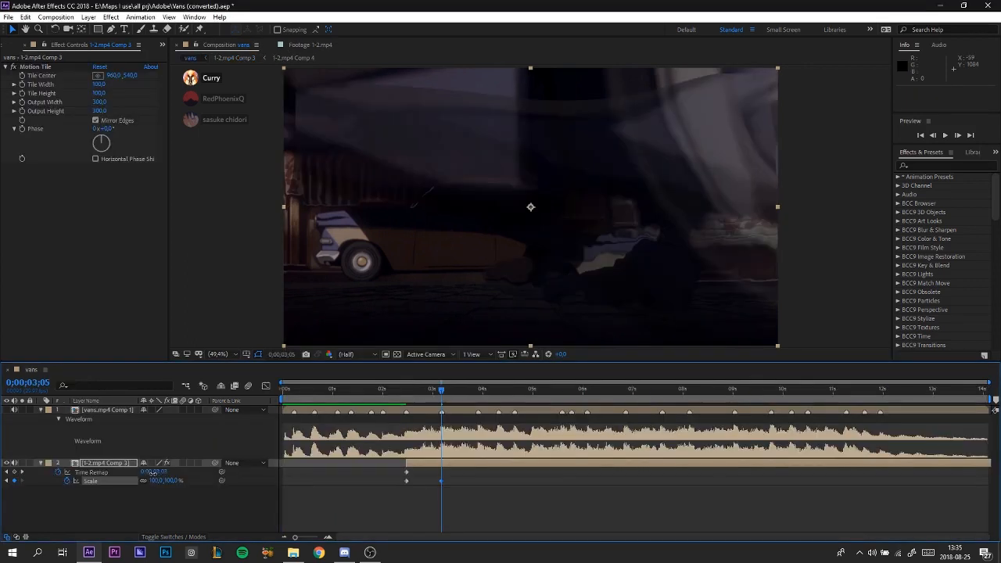
Keyframe Time Remap at 0:01:07:17 on 1-2.mp4 Comp 3 at 0;00;03;05, and split the layer there, deleting the part after it
{"action": "right_click", "coordinate": [205, 471]}
{"action": "left_click_drag", "start_coordinate": [188, 469], "coordinate": [378, 460]}
{"action": "left_click", "coordinate": [206, 472]}
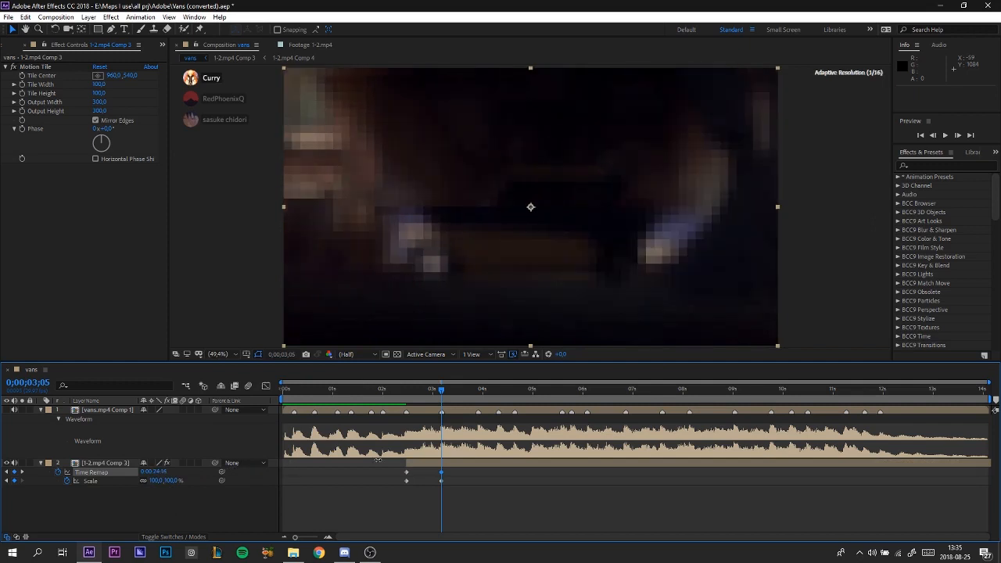
{"action": "left_click_drag", "start_coordinate": [378, 461], "coordinate": [609, 447]}
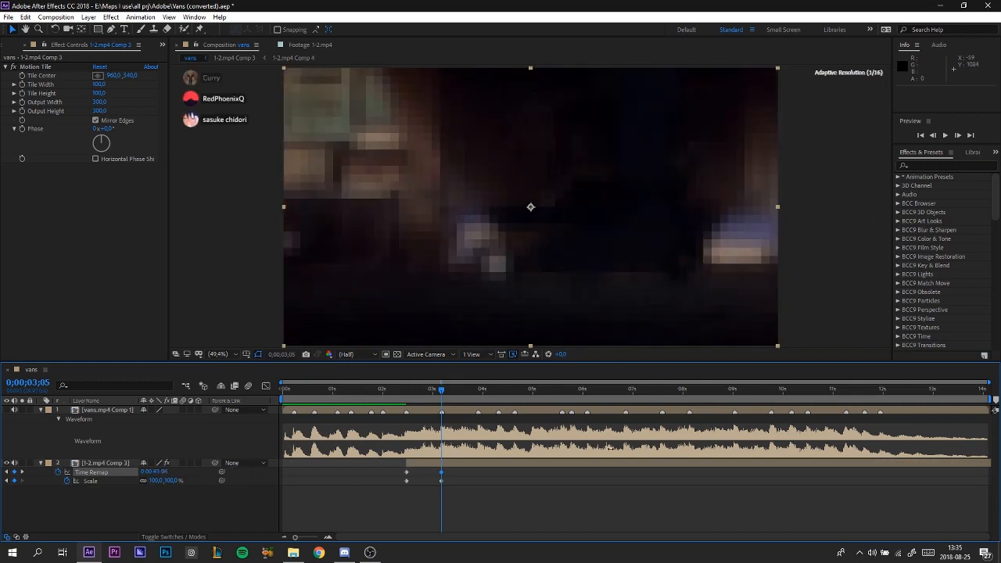
{"action": "key", "text": "ctrl+shift+d"}
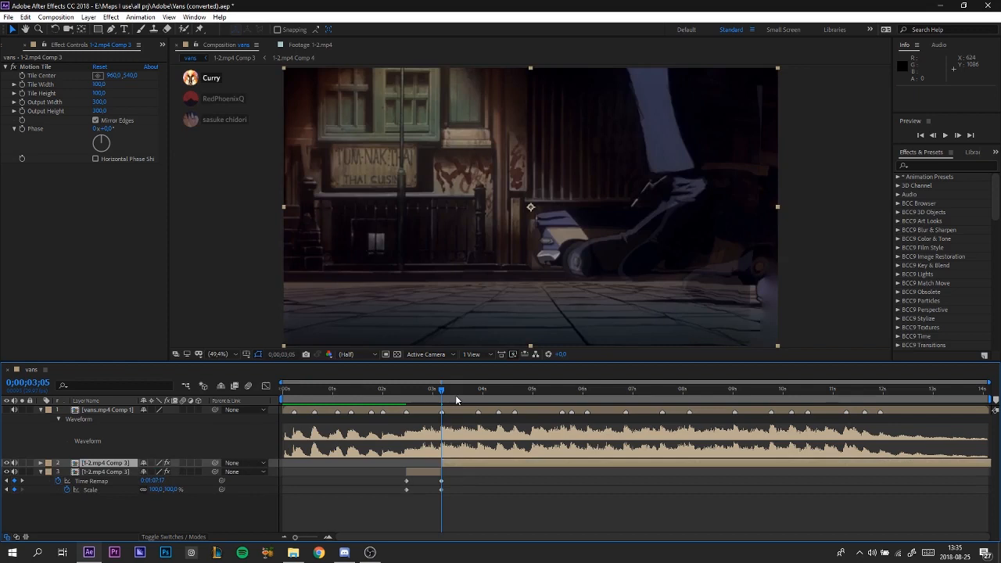
{"action": "key", "text": "Delete"}
Ease the keyframes of 1-2.mp4 Comp 3 and reshape the Time Remap value curve to be steep at both ends and flat in the middle
{"action": "left_click_drag", "start_coordinate": [483, 470], "coordinate": [290, 473]}
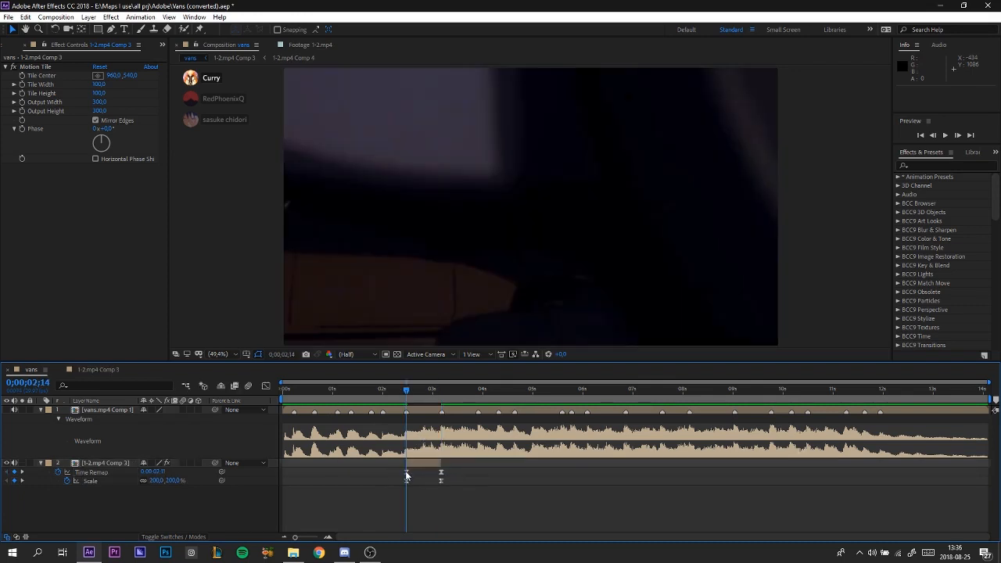
{"action": "left_click", "coordinate": [405, 472]}
{"action": "left_click", "coordinate": [266, 386]}
{"action": "left_click_drag", "start_coordinate": [430, 413], "coordinate": [439, 442]}
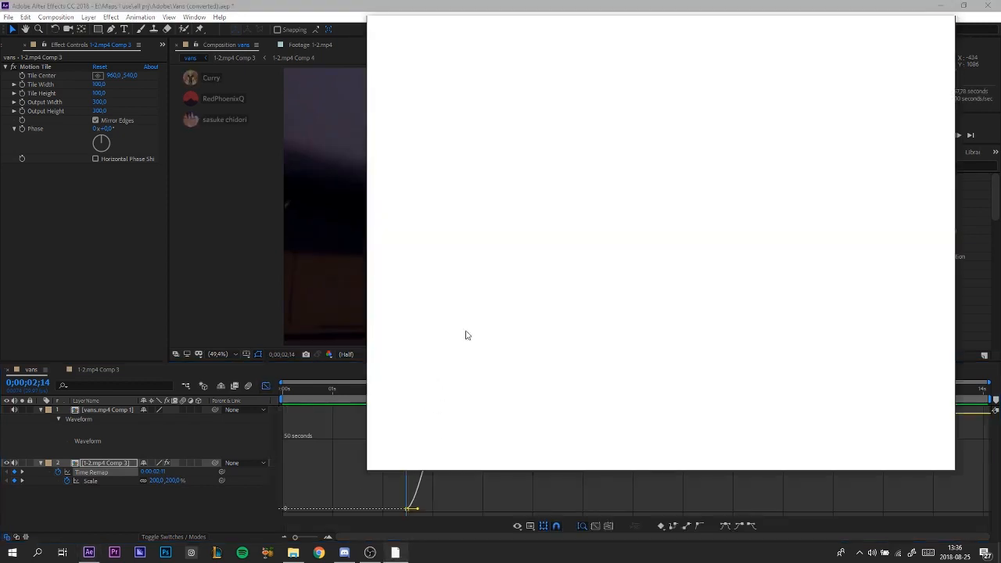
{"action": "left_click", "coordinate": [946, 11]}
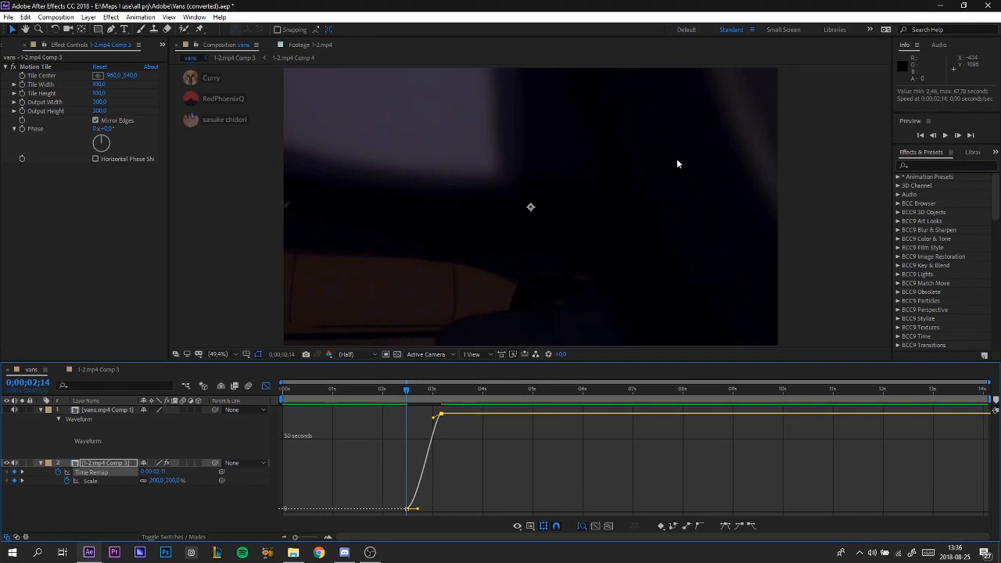
{"action": "left_click_drag", "start_coordinate": [435, 419], "coordinate": [451, 473]}
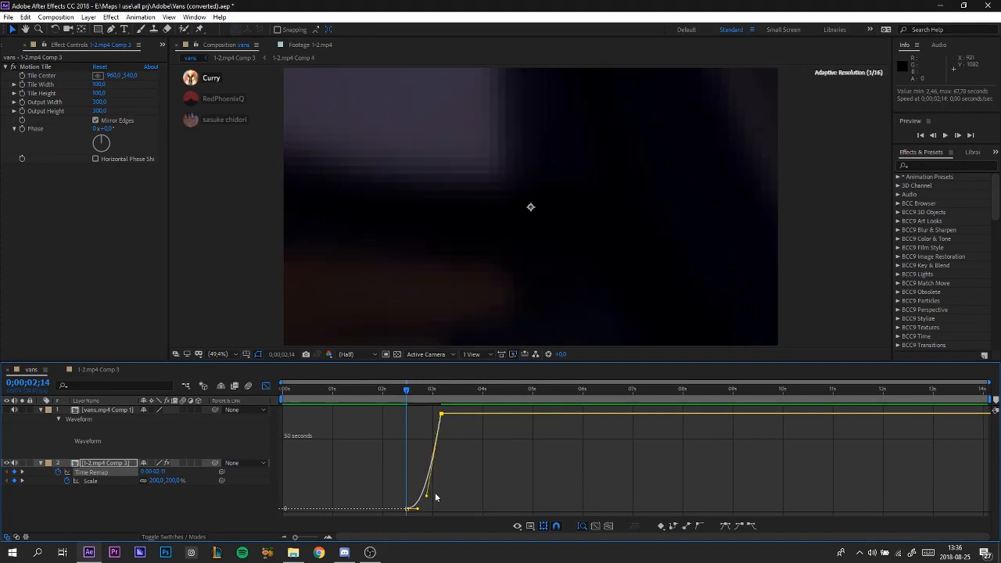
{"action": "left_click_drag", "start_coordinate": [447, 509], "coordinate": [250, 419]}
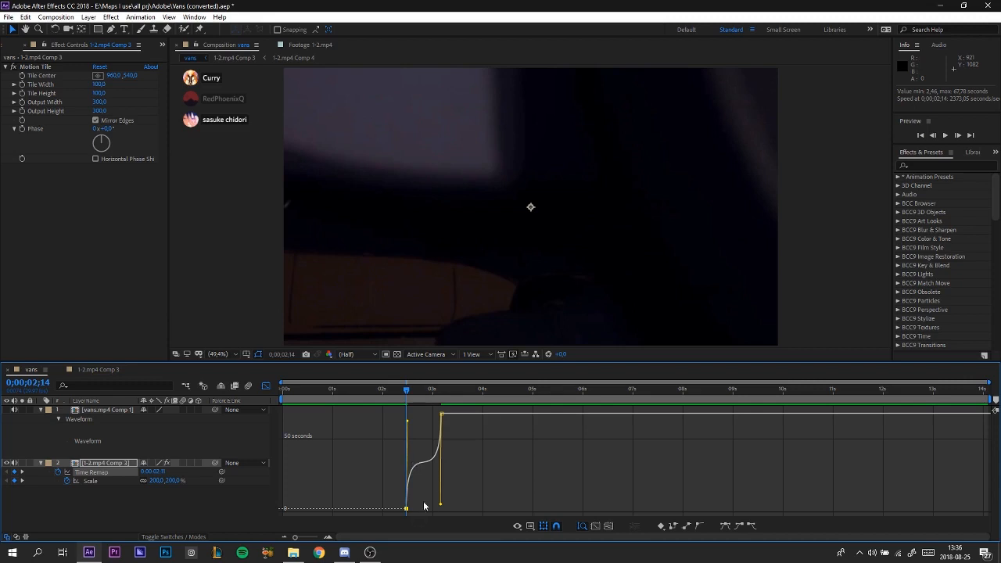
{"action": "mouse_move", "coordinate": [406, 509]}
{"action": "left_click_drag", "start_coordinate": [406, 396], "coordinate": [442, 395]}
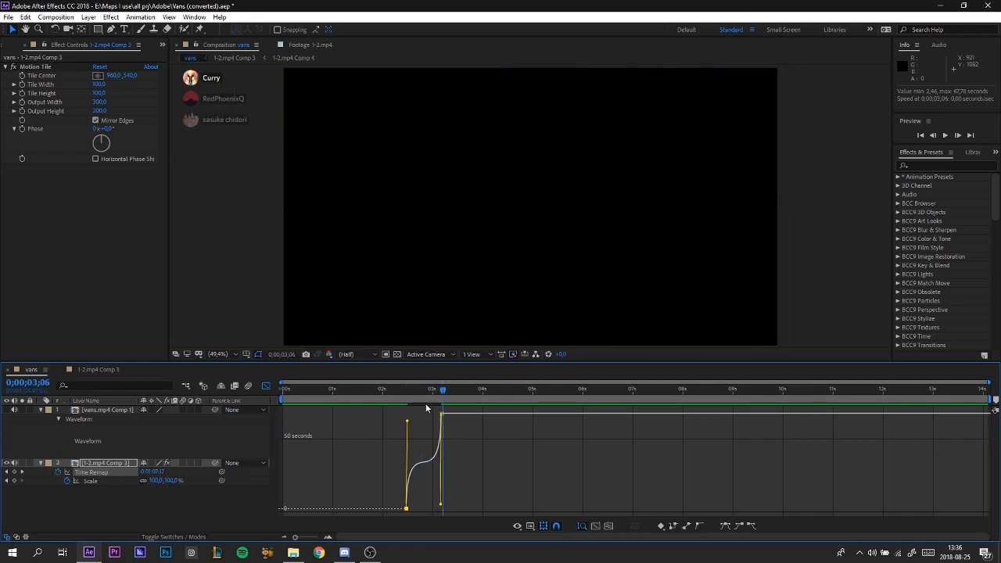
{"action": "left_click_drag", "start_coordinate": [441, 393], "coordinate": [426, 394]}
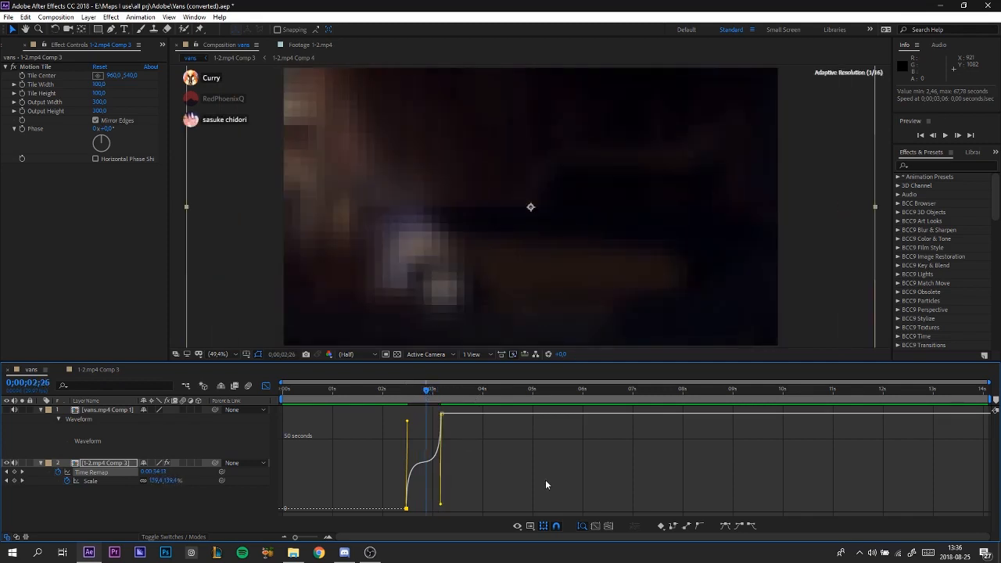
{"action": "left_click", "coordinate": [267, 388]}
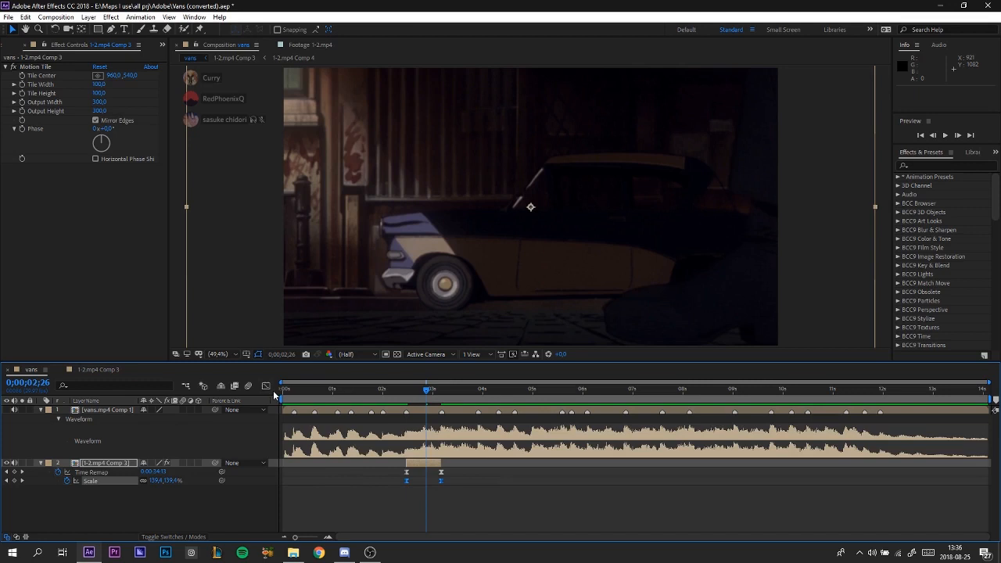
Reshape the Scale speed graph of 1-2.mp4 Comp 3 to start very fast and ease out at the end, and preview the pump
{"action": "left_click", "coordinate": [266, 386]}
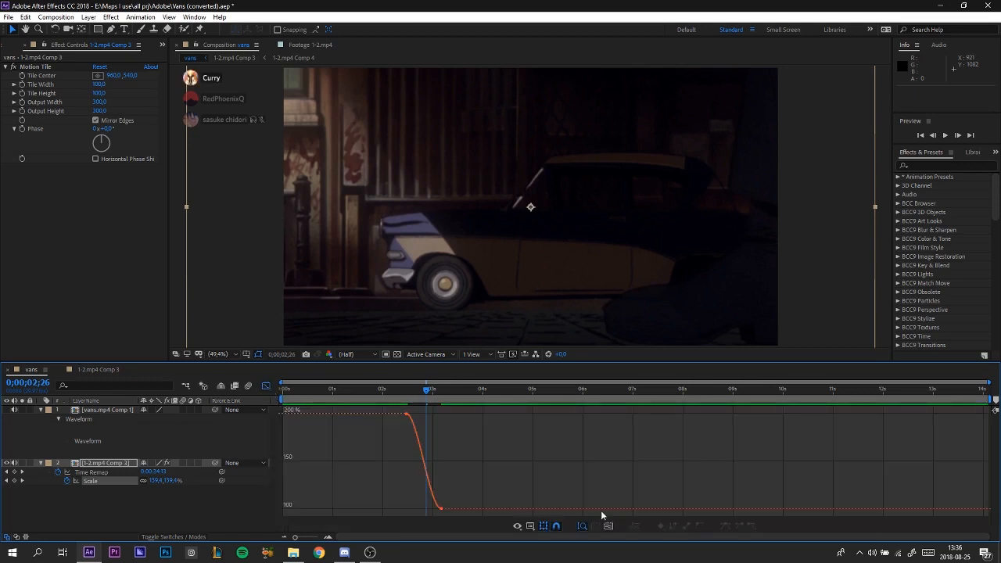
{"action": "left_click", "coordinate": [518, 525]}
{"action": "left_click", "coordinate": [565, 427]}
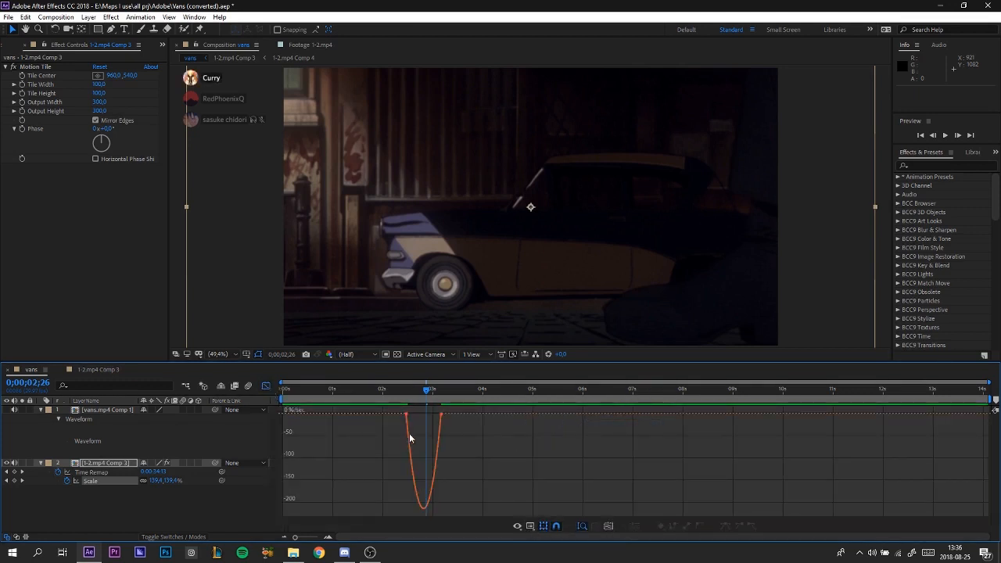
{"action": "left_click_drag", "start_coordinate": [416, 394], "coordinate": [414, 417]}
{"action": "left_click", "coordinate": [404, 397]}
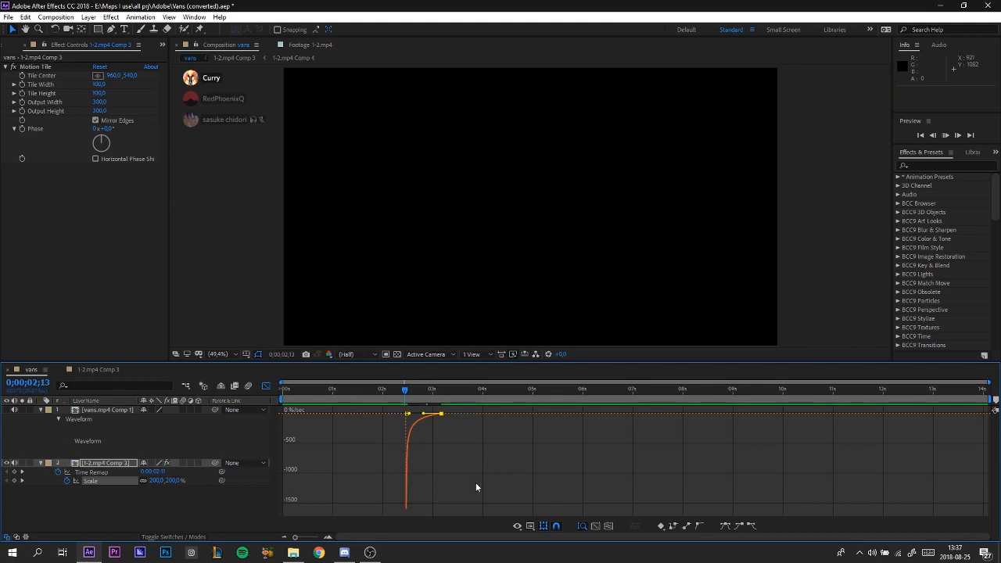
{"action": "key", "text": "space"}
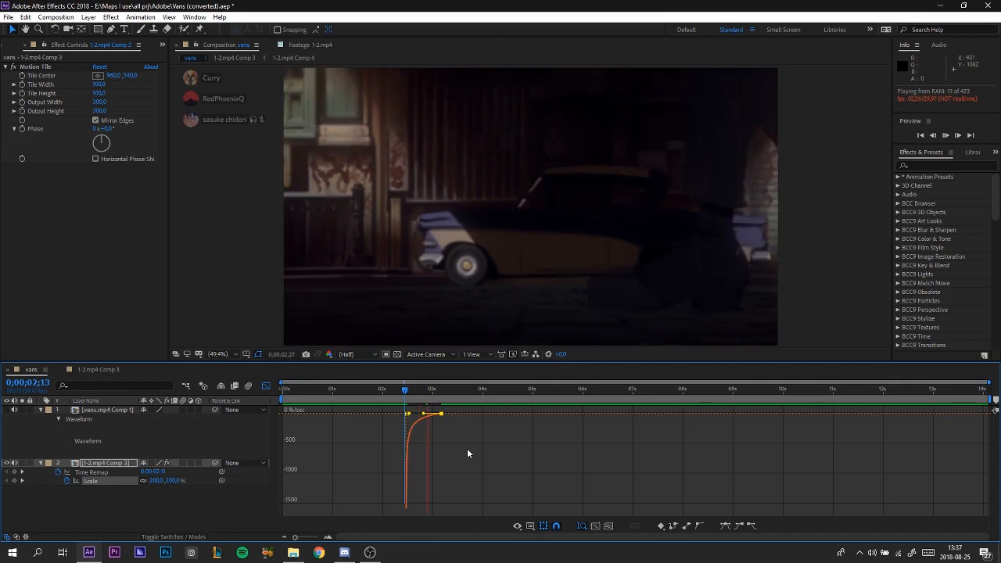
{"action": "key", "text": "space"}
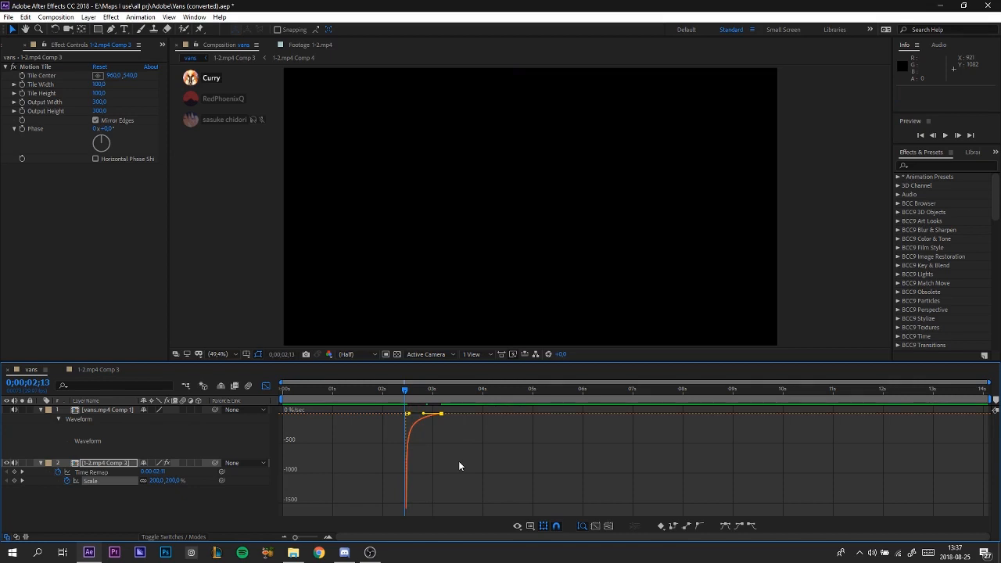
{"action": "left_click", "coordinate": [530, 526]}
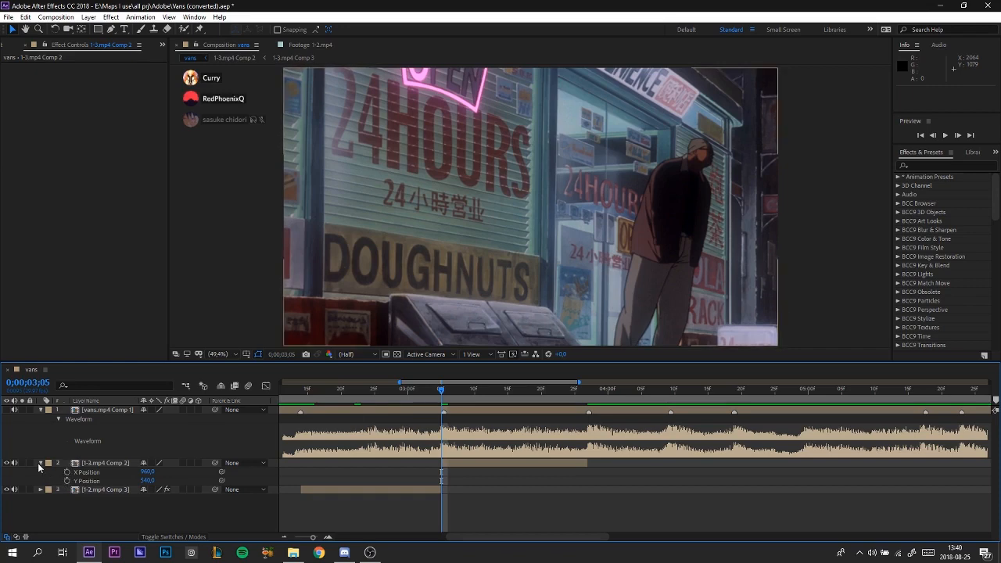
Undo the dimension separation on 1-3.mp4 Comp 2 and keyframe its Position from 0;00;03;05 to 1307, 997 at 0;00;03;14
{"action": "key", "text": "ctrl+z"}
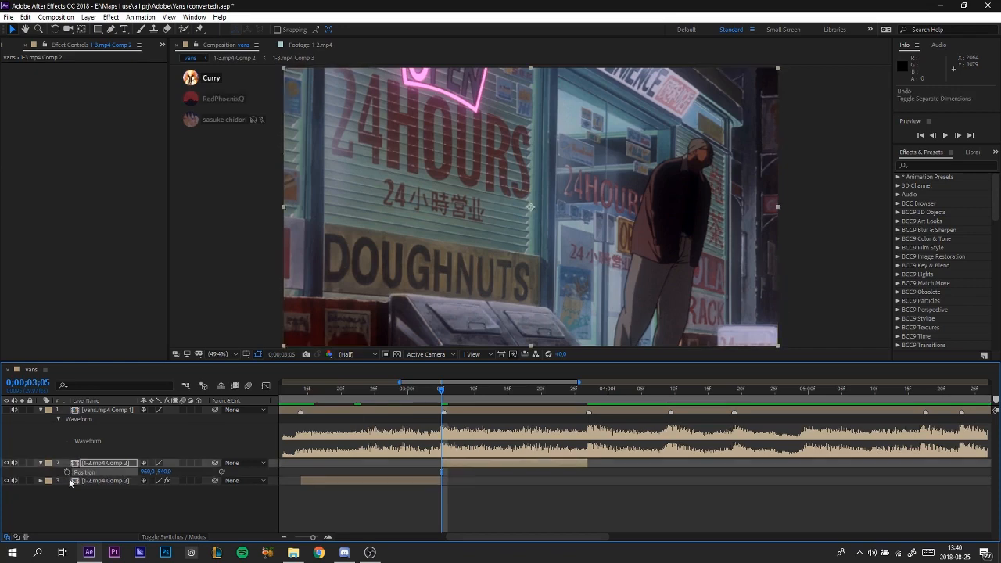
{"action": "left_click", "coordinate": [102, 463]}
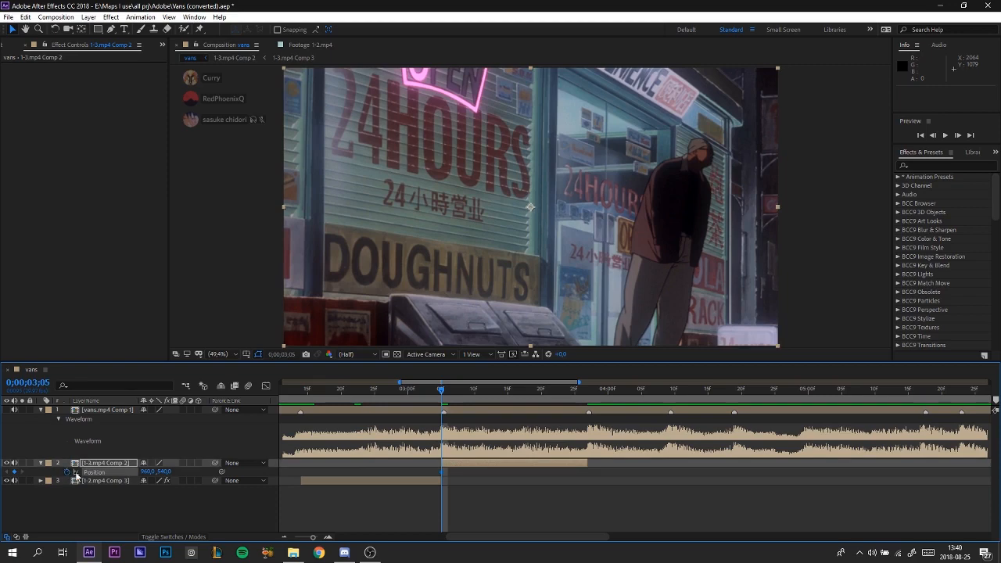
{"action": "left_click", "coordinate": [503, 393]}
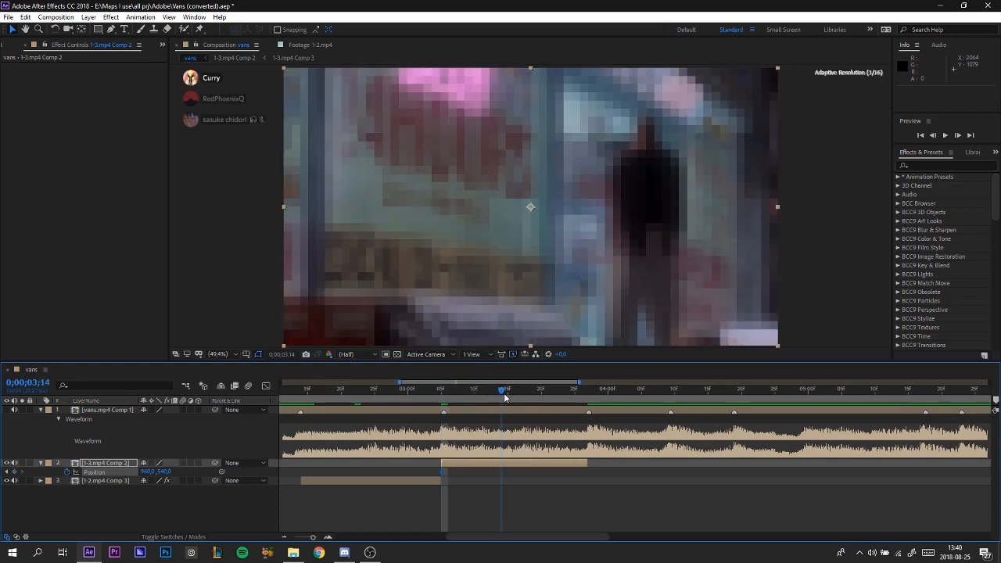
{"action": "left_click_drag", "start_coordinate": [166, 471], "coordinate": [276, 496]}
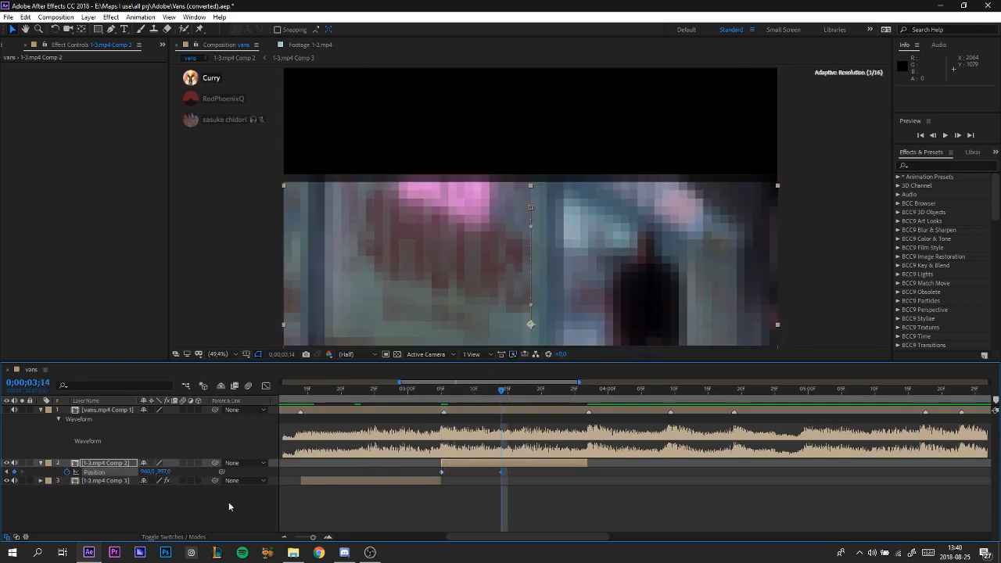
{"action": "left_click_drag", "start_coordinate": [146, 472], "coordinate": [645, 326]}
Preview the diagonal position move of 1-3.mp4 Comp 2 starting from 0;00;03;01
{"action": "left_click_drag", "start_coordinate": [447, 399], "coordinate": [417, 395]}
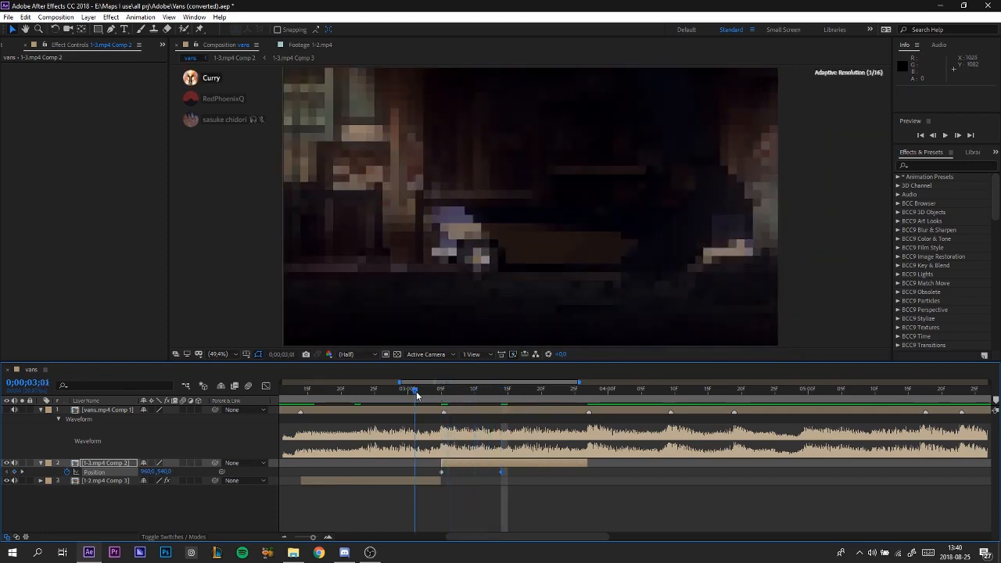
{"action": "left_click", "coordinate": [500, 471]}
{"action": "key", "text": "Delete"}
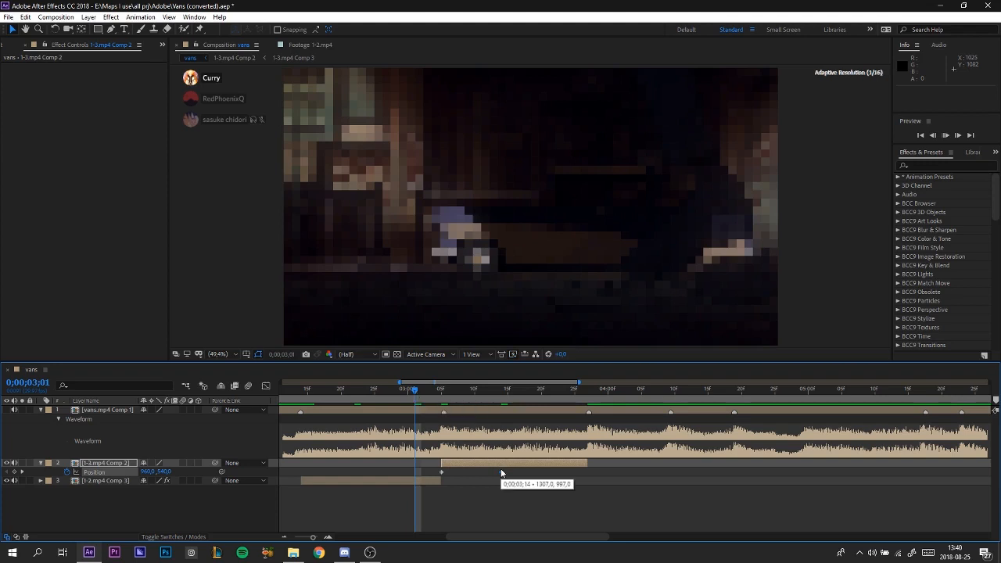
{"action": "key", "text": "space"}
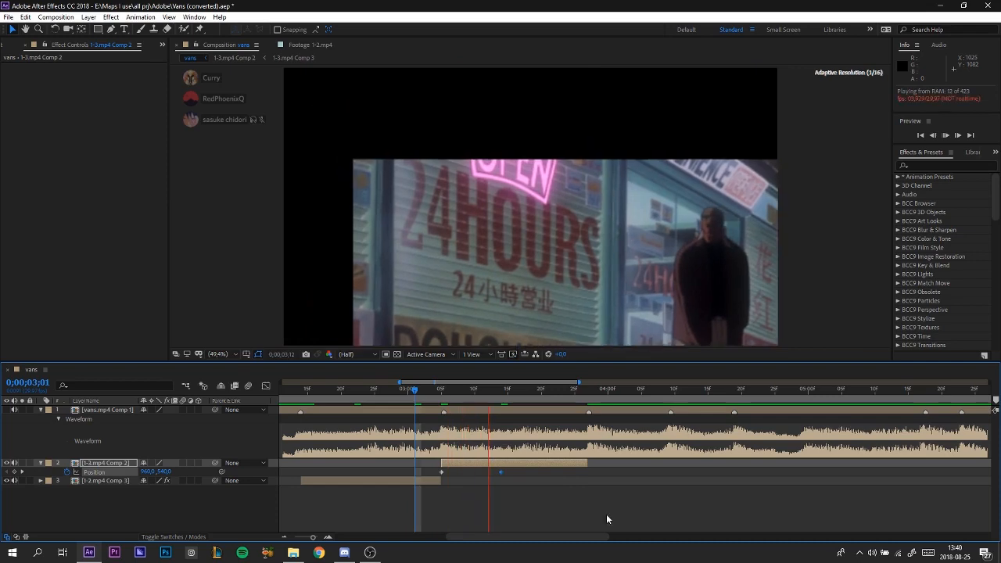
{"action": "key", "text": "space"}
Ease the two Position keyframes of 1-3.mp4 Comp 2 and separate Position into X and Y dimensions
{"action": "left_click", "coordinate": [266, 386]}
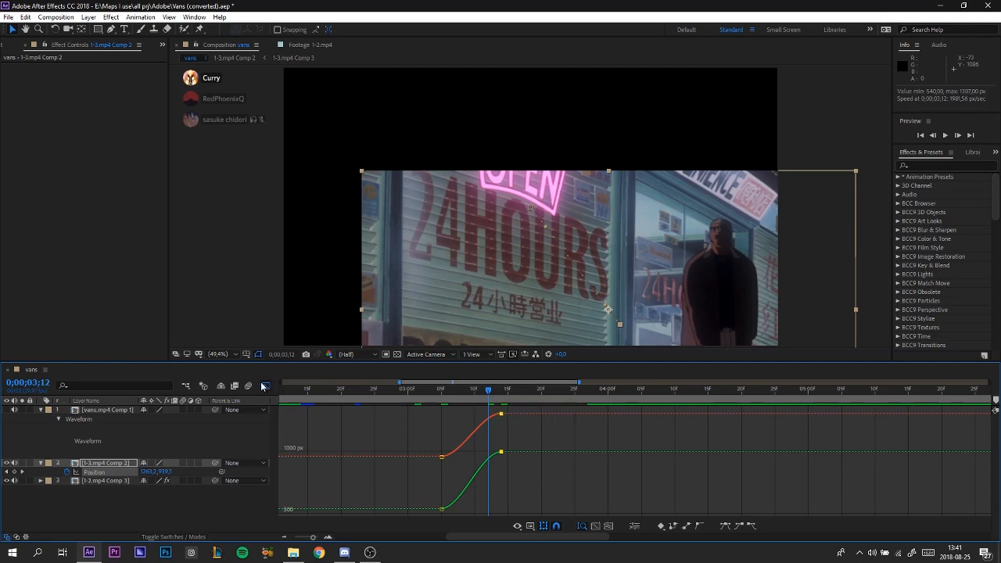
{"action": "left_click", "coordinate": [266, 386]}
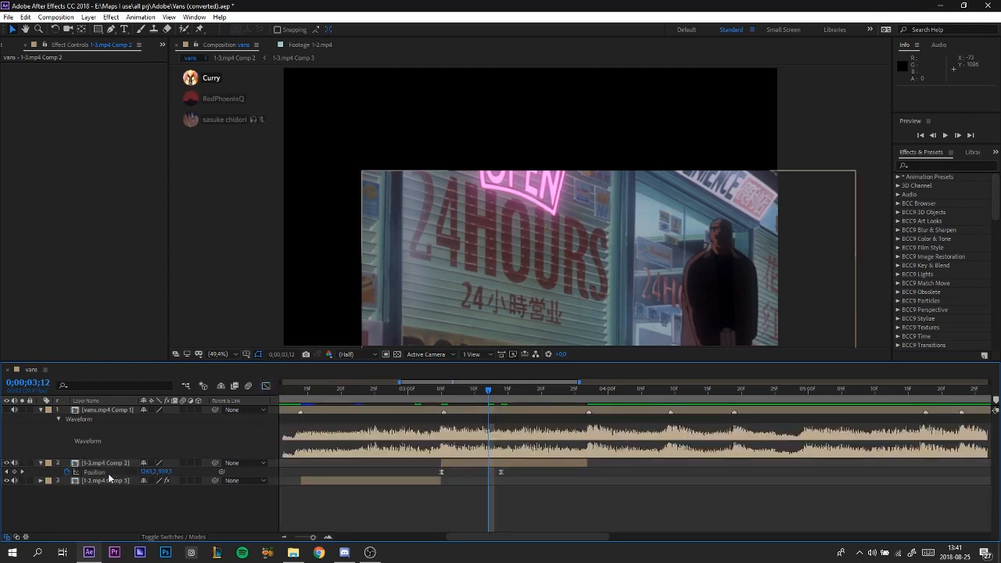
{"action": "right_click", "coordinate": [109, 473]}
{"action": "left_click", "coordinate": [155, 368]}
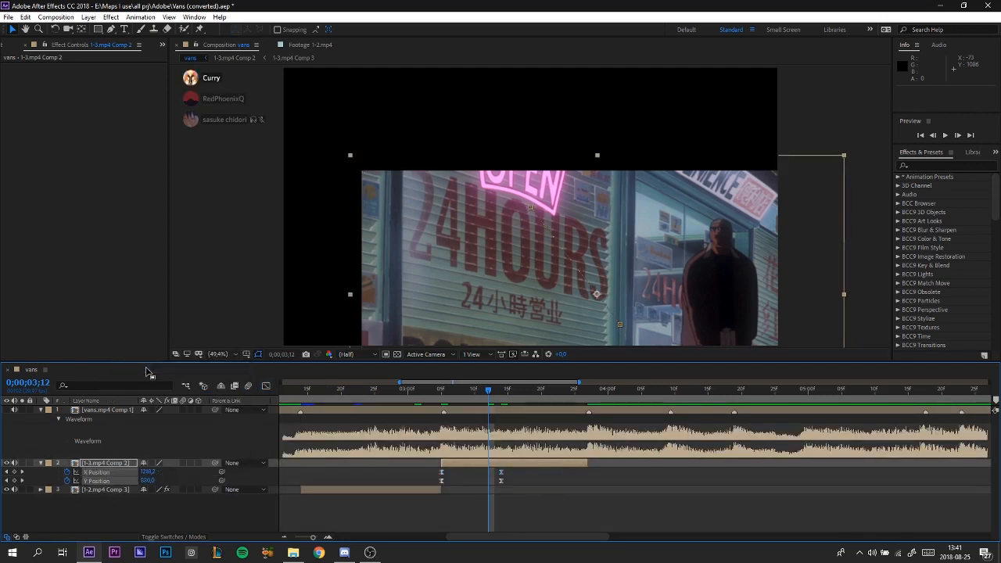
{"action": "key", "text": "Page_Down"}
{"action": "key", "text": "Page_Down"}
{"action": "key", "text": "Page_Down"}
{"action": "key", "text": "Page_Down"}
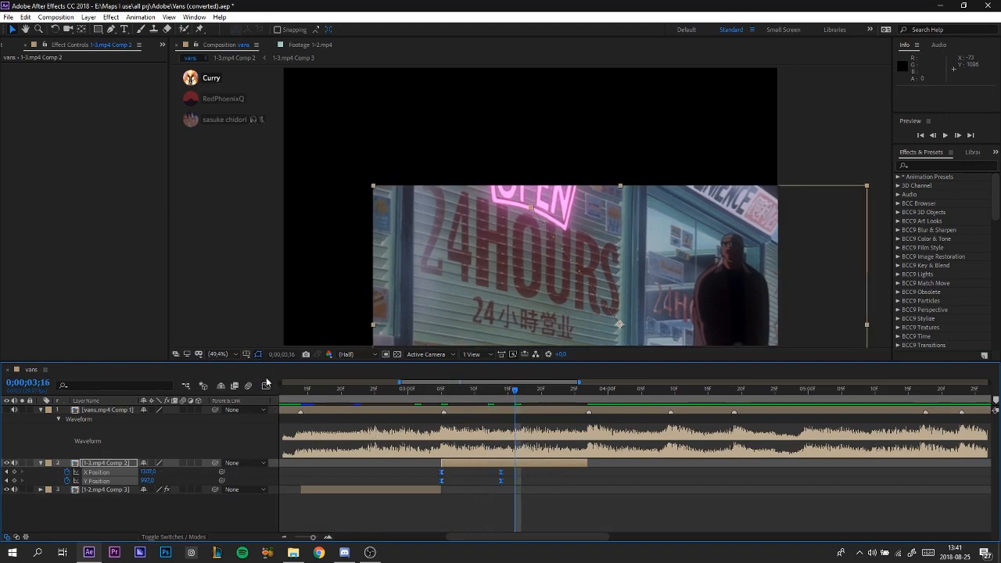
Reshape the X and Y Position value curves to rise steeply at the start and flatten out toward the end
{"action": "left_click", "coordinate": [266, 386]}
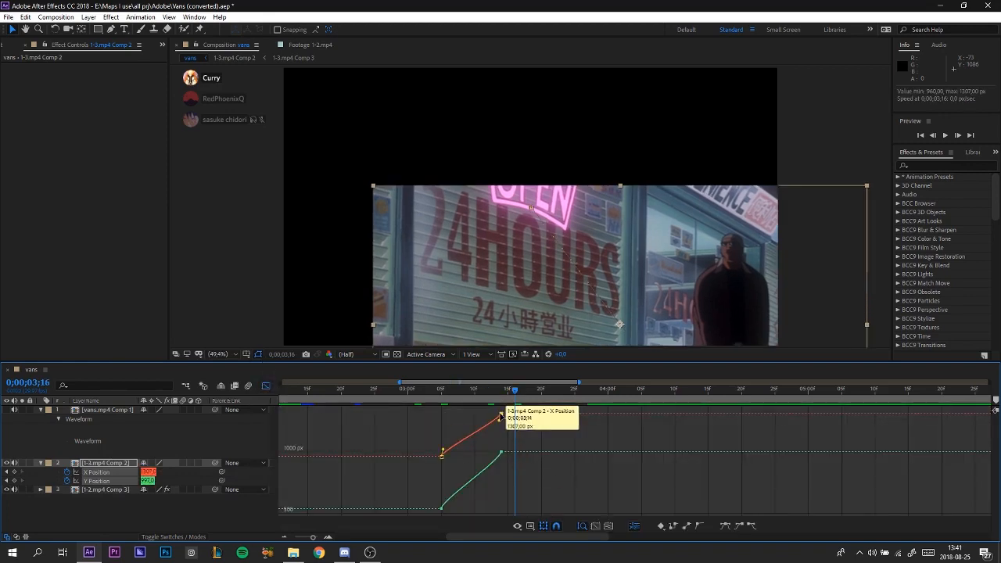
{"action": "left_click", "coordinate": [499, 420]}
{"action": "left_click_drag", "start_coordinate": [498, 420], "coordinate": [398, 421]}
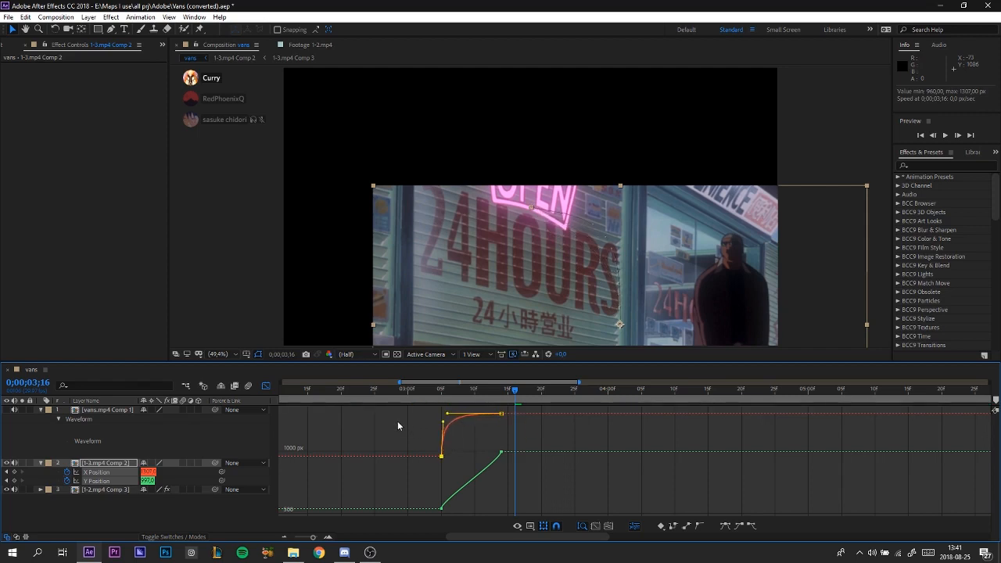
{"action": "left_click", "coordinate": [501, 452]}
{"action": "left_click_drag", "start_coordinate": [499, 462], "coordinate": [442, 462]}
{"action": "left_click_drag", "start_coordinate": [443, 498], "coordinate": [449, 453]}
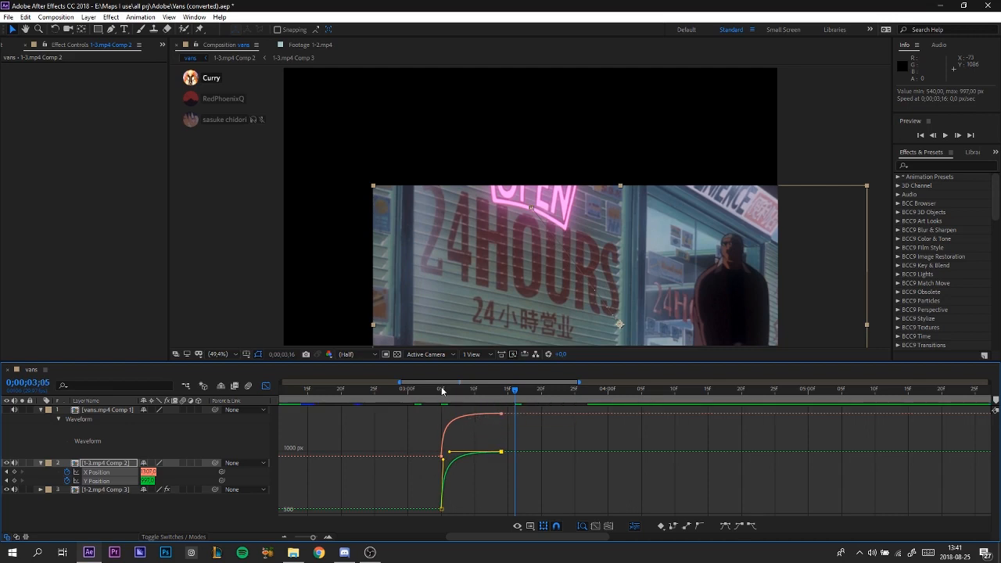
Copy the ending Y Position and X Position keyframes onto the starting keyframes at 0;00;03;05
{"action": "left_click", "coordinate": [441, 389]}
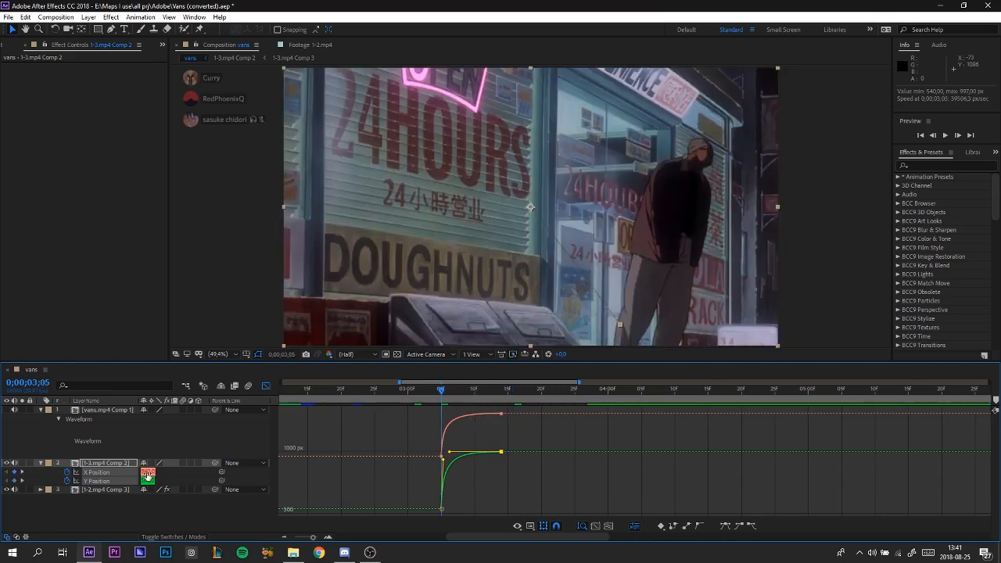
{"action": "left_click_drag", "start_coordinate": [448, 392], "coordinate": [444, 414]}
{"action": "mouse_move", "coordinate": [442, 393]}
{"action": "left_mouse_down"}
{"action": "mouse_move", "coordinate": [509, 396]}
{"action": "mouse_move", "coordinate": [512, 407]}
{"action": "mouse_move", "coordinate": [427, 413]}
{"action": "mouse_move", "coordinate": [442, 412]}
{"action": "left_mouse_up"}
{"action": "mouse_move", "coordinate": [501, 452]}
{"action": "key", "text": "ctrl+c"}
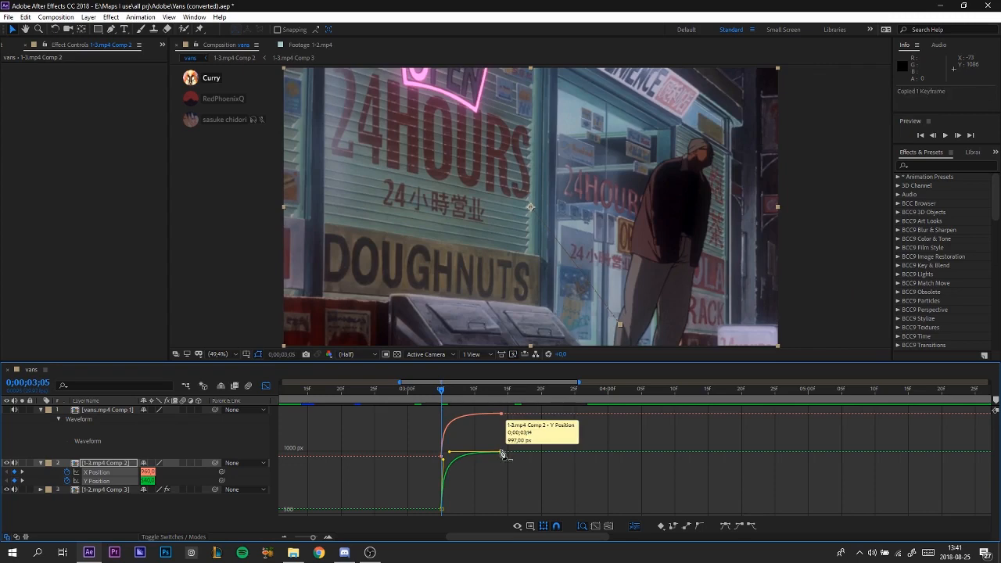
{"action": "key", "text": "ctrl+v"}
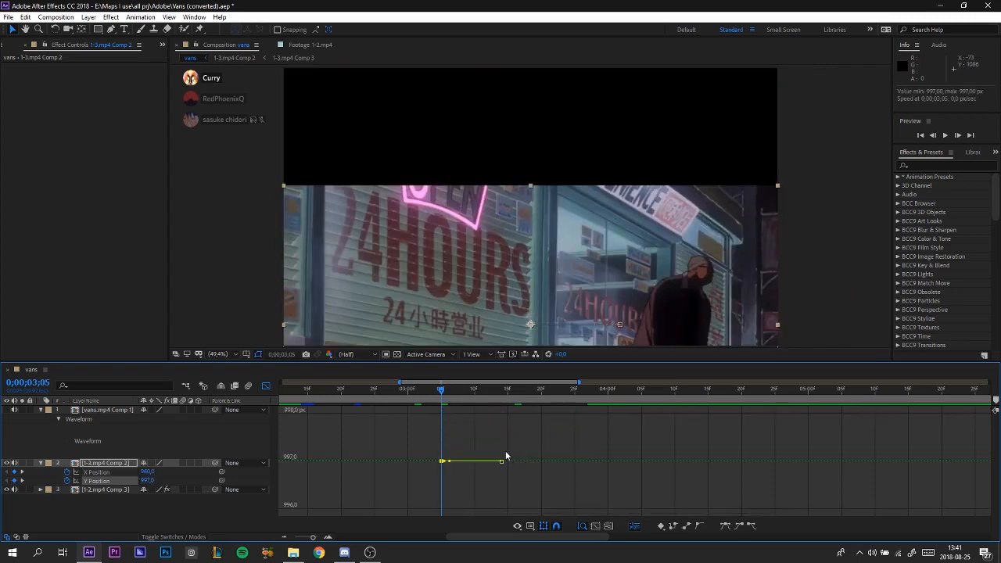
{"action": "left_click", "coordinate": [114, 473]}
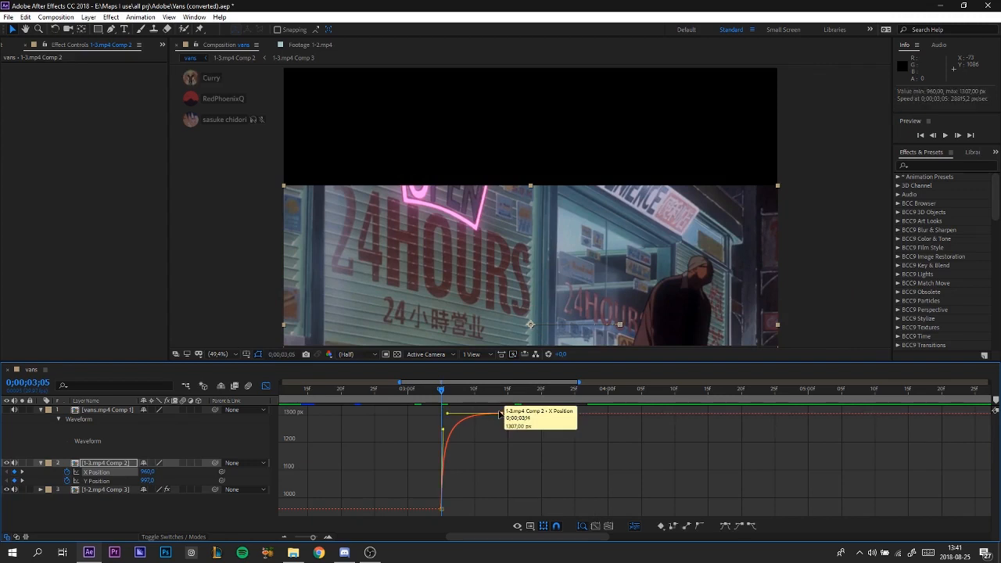
{"action": "left_click", "coordinate": [501, 413]}
{"action": "key", "text": "ctrl+c"}
{"action": "key", "text": "ctrl+v"}
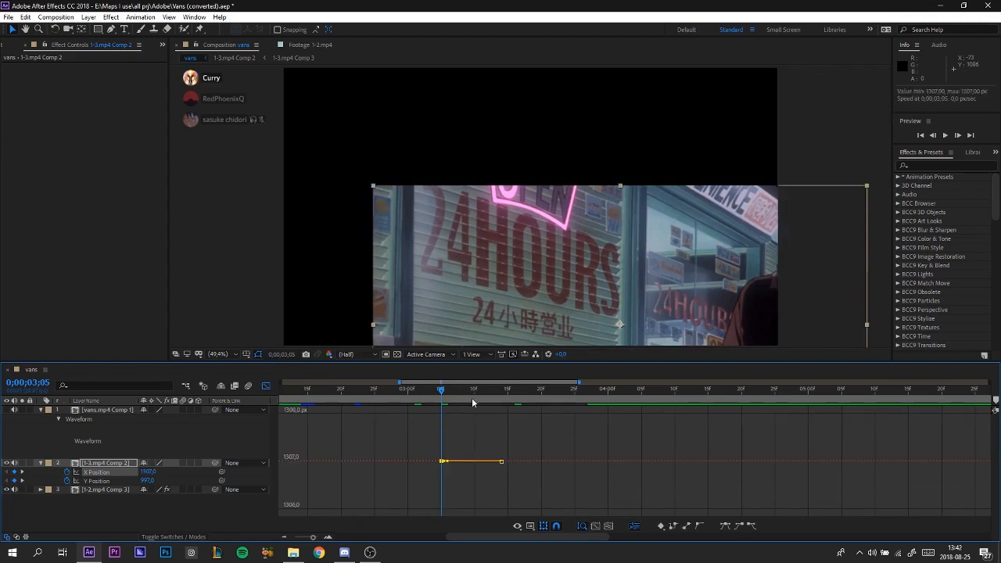
Reset X and Y Position to 960 and 540 at 0;00;03;14 so the clip slides back to centre
{"action": "left_click", "coordinate": [502, 391]}
{"action": "right_click", "coordinate": [101, 476]}
{"action": "left_click", "coordinate": [131, 427]}
{"action": "right_click", "coordinate": [105, 479]}
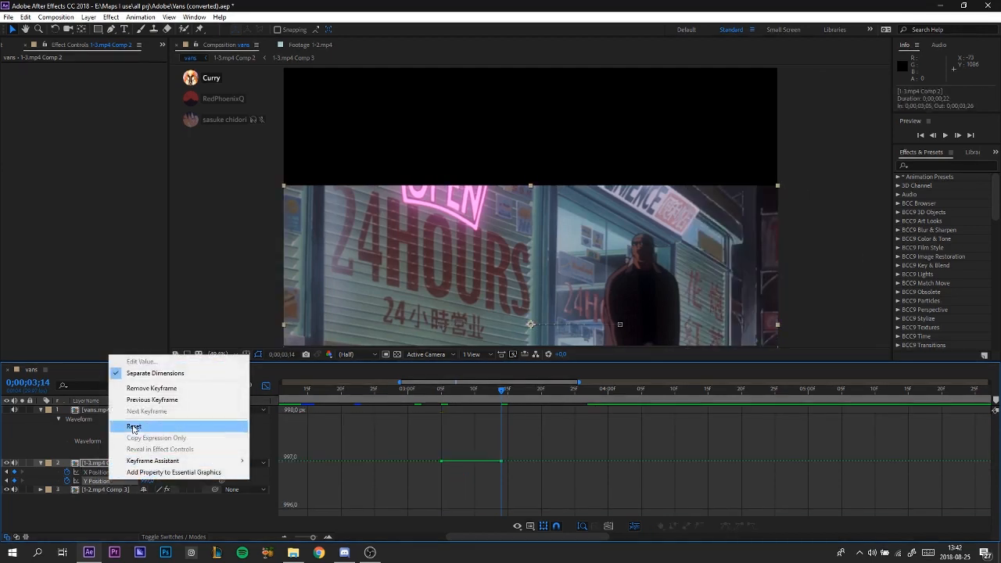
{"action": "left_click", "coordinate": [133, 427]}
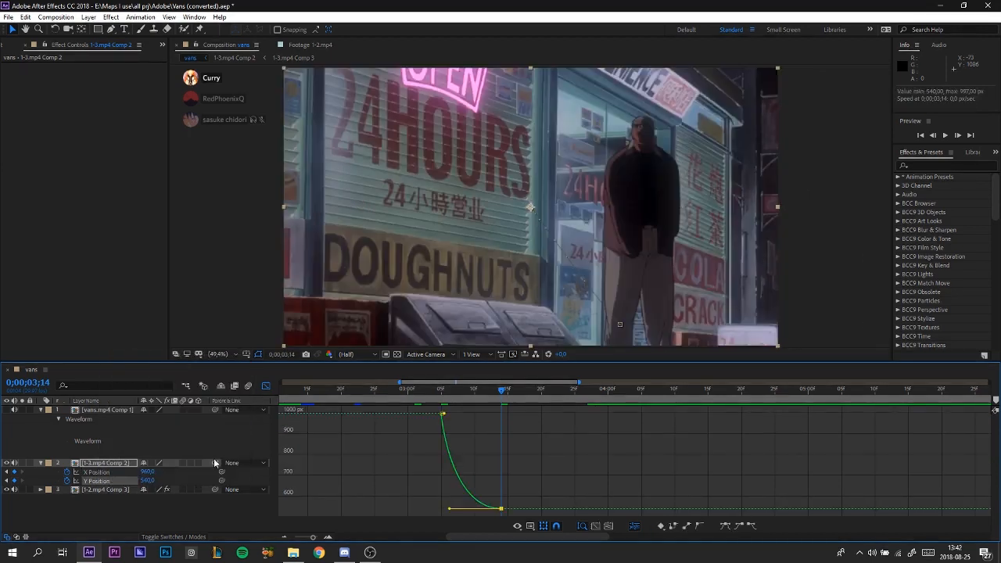
Reshape the reversed Y and X Position value curves to fall steeply at the start, and scrub through the move
{"action": "left_click", "coordinate": [441, 391]}
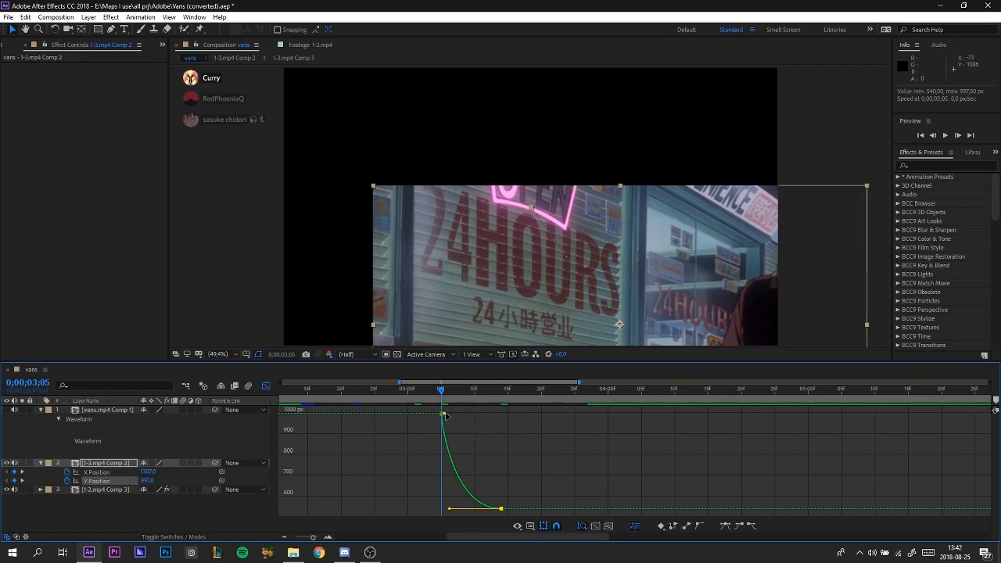
{"action": "left_click_drag", "start_coordinate": [442, 428], "coordinate": [435, 501]}
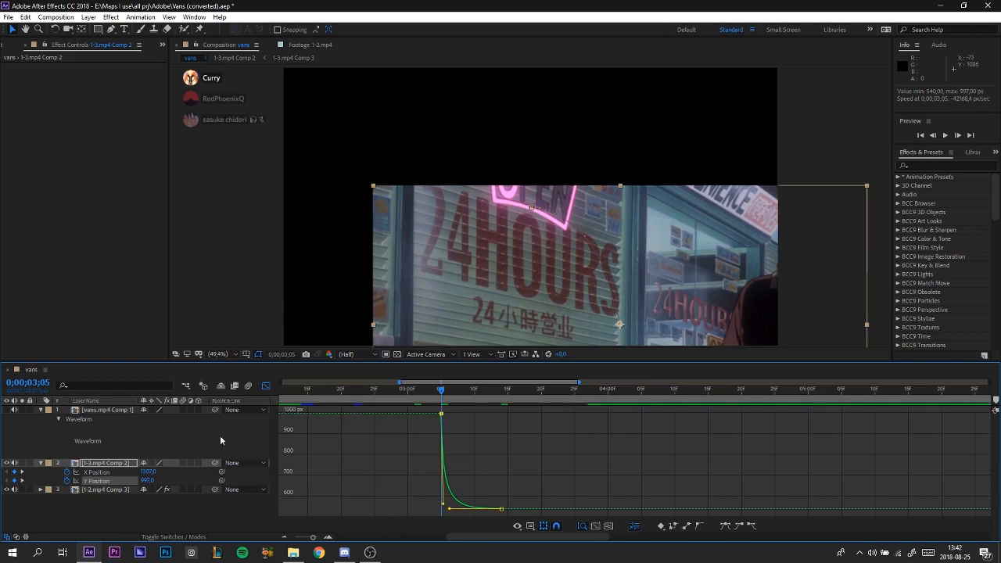
{"action": "left_click", "coordinate": [97, 472]}
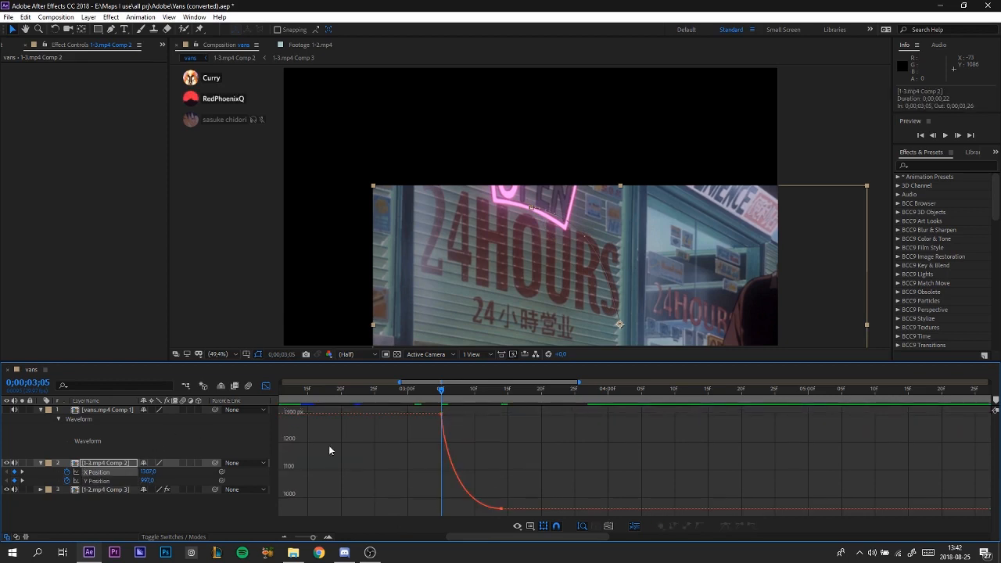
{"action": "left_click", "coordinate": [443, 413]}
{"action": "left_click_drag", "start_coordinate": [443, 415], "coordinate": [419, 499]}
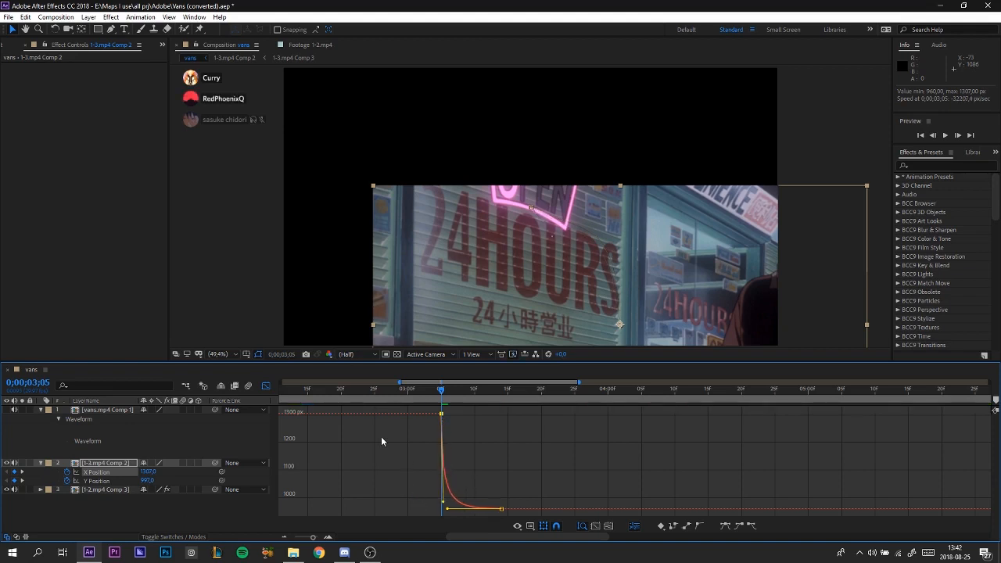
{"action": "left_click_drag", "start_coordinate": [444, 392], "coordinate": [494, 393]}
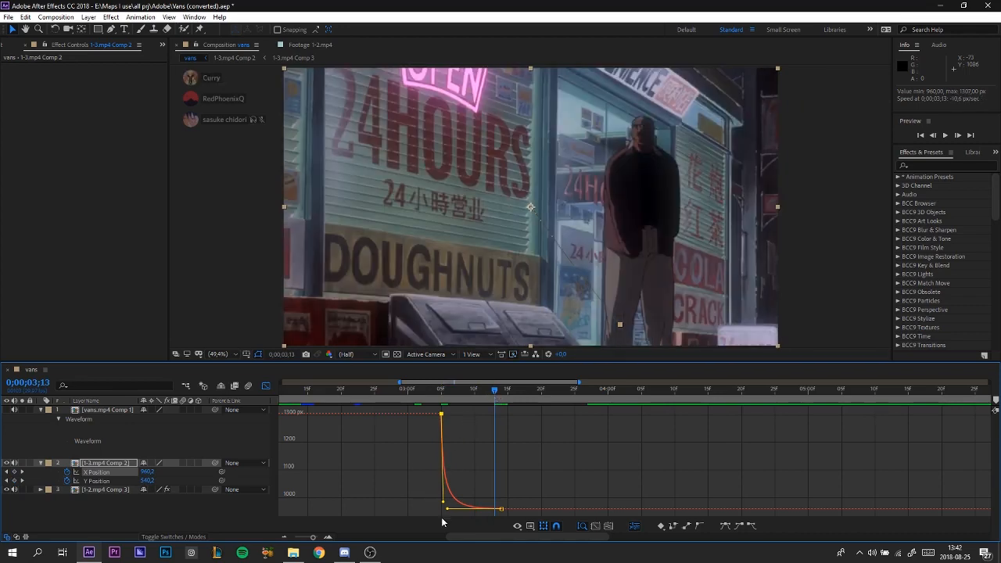
Undo the reversed position move of 1-3.mp4 Comp 2, remove its X and Y Position keyframes and leave the graph view
{"action": "left_click_drag", "start_coordinate": [441, 504], "coordinate": [490, 427]}
{"action": "left_click_drag", "start_coordinate": [459, 472], "coordinate": [460, 477]}
{"action": "key", "text": "j"}
{"action": "key", "text": "ctrl+z"}
{"action": "key", "text": "ctrl+z"}
{"action": "key", "text": "ctrl+z"}
{"action": "key", "text": "ctrl+z"}
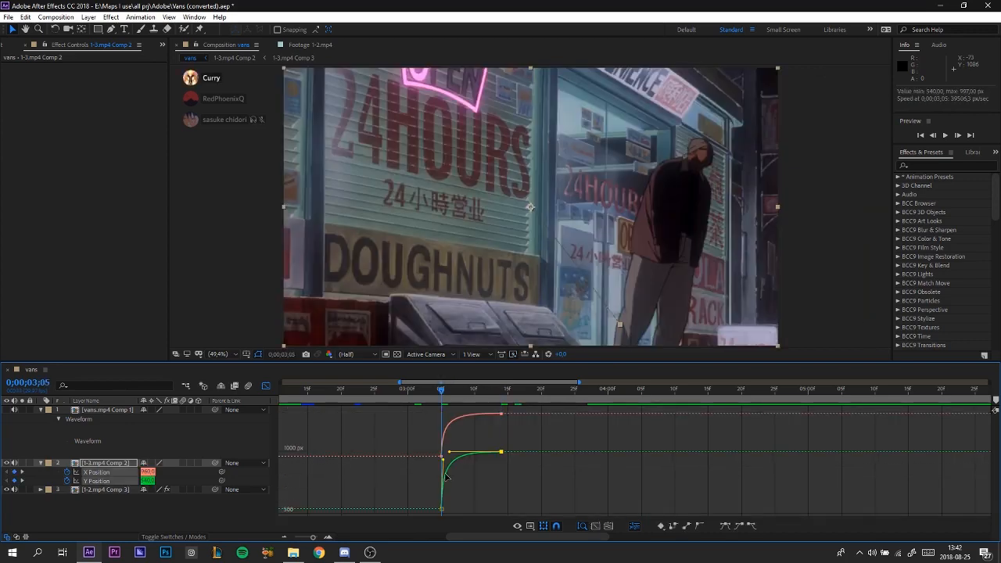
{"action": "mouse_move", "coordinate": [442, 392]}
{"action": "left_mouse_down"}
{"action": "mouse_move", "coordinate": [490, 391]}
{"action": "mouse_move", "coordinate": [447, 397]}
{"action": "mouse_move", "coordinate": [438, 409]}
{"action": "left_mouse_up"}
{"action": "left_click", "coordinate": [265, 385]}
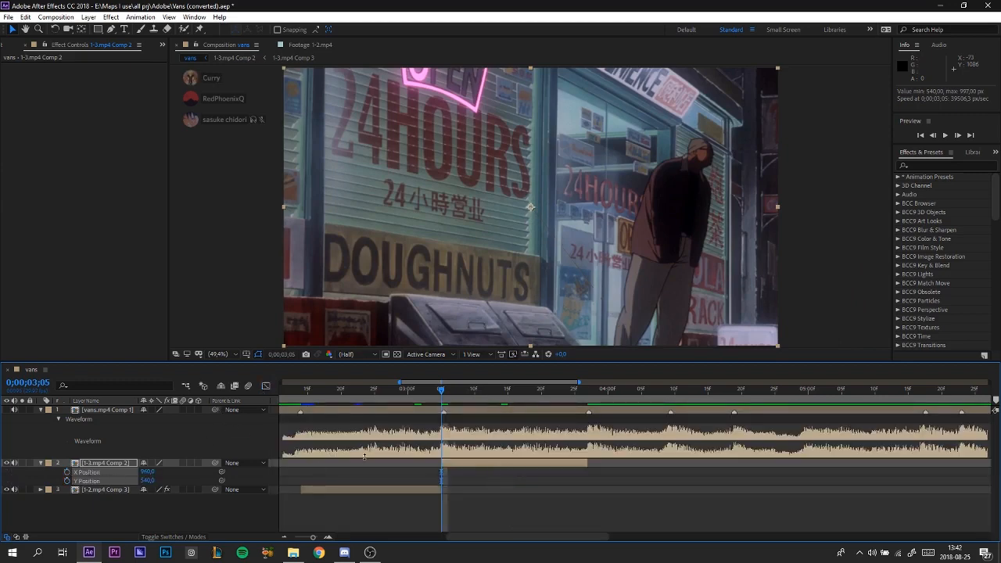
Keyframe the Rotation of 1-3.mp4 Comp 2 at 90° at 0;00;03;05 and reset it to 0° at the end of the clip
{"action": "key", "text": "r"}
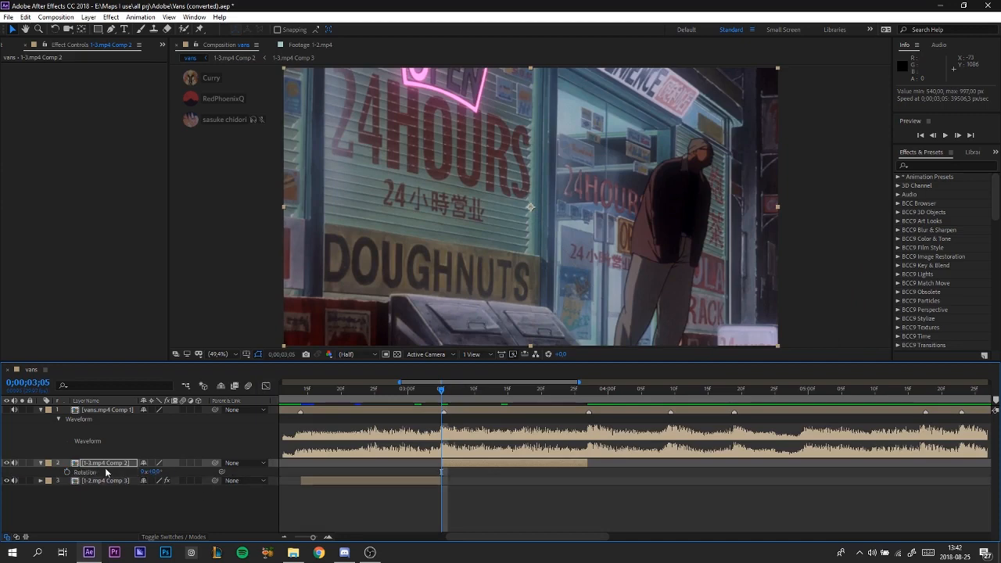
{"action": "left_click", "coordinate": [67, 471]}
{"action": "left_click", "coordinate": [157, 471]}
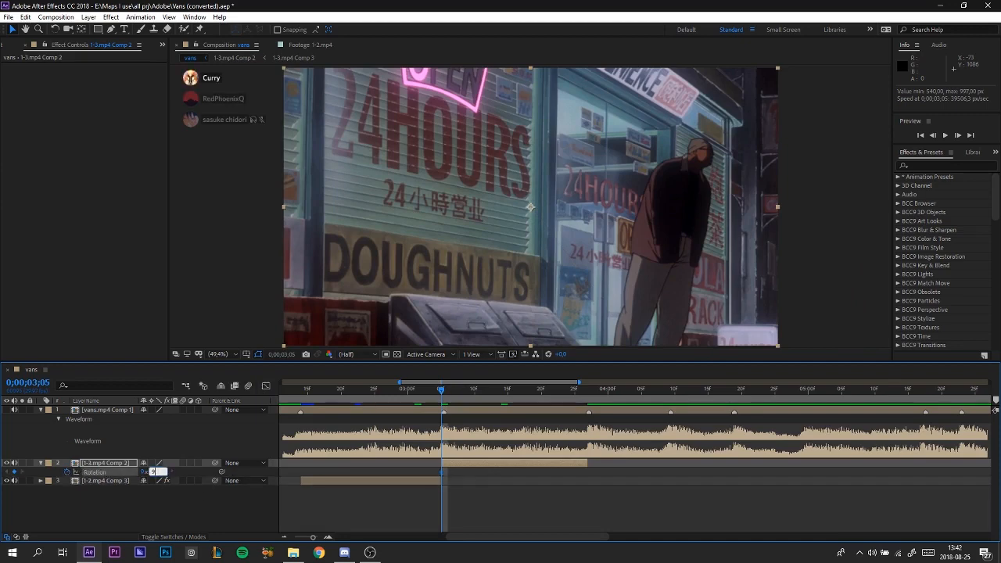
{"action": "type", "text": "90"}
{"action": "key", "text": "Return"}
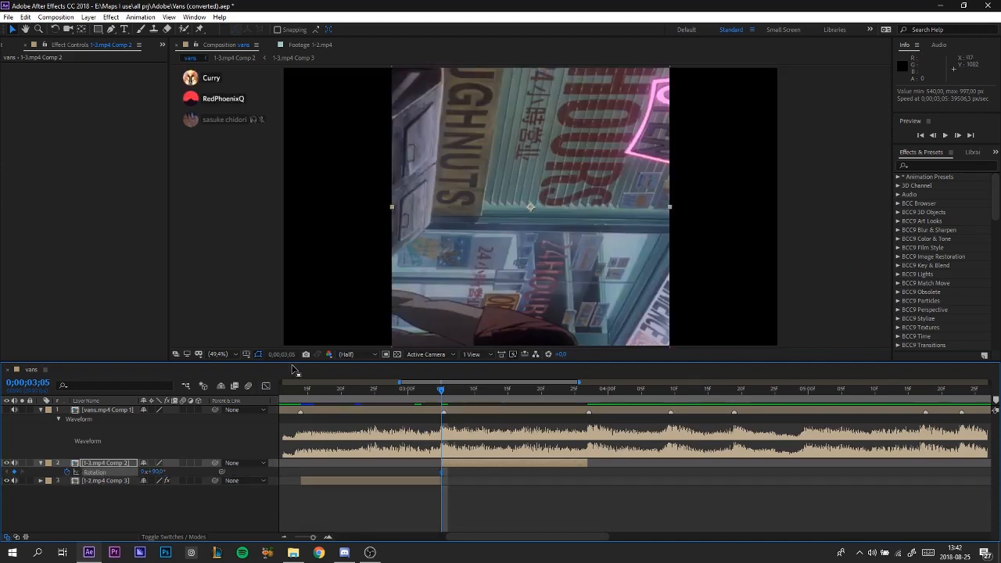
{"action": "left_click", "coordinate": [586, 392]}
{"action": "right_click", "coordinate": [110, 474]}
{"action": "left_click", "coordinate": [133, 418]}
Ease both Rotation keyframes of 1-3.mp4 Comp 2 and reshape the value curve to fall steeply at the start and flatten out
{"action": "left_click", "coordinate": [443, 389]}
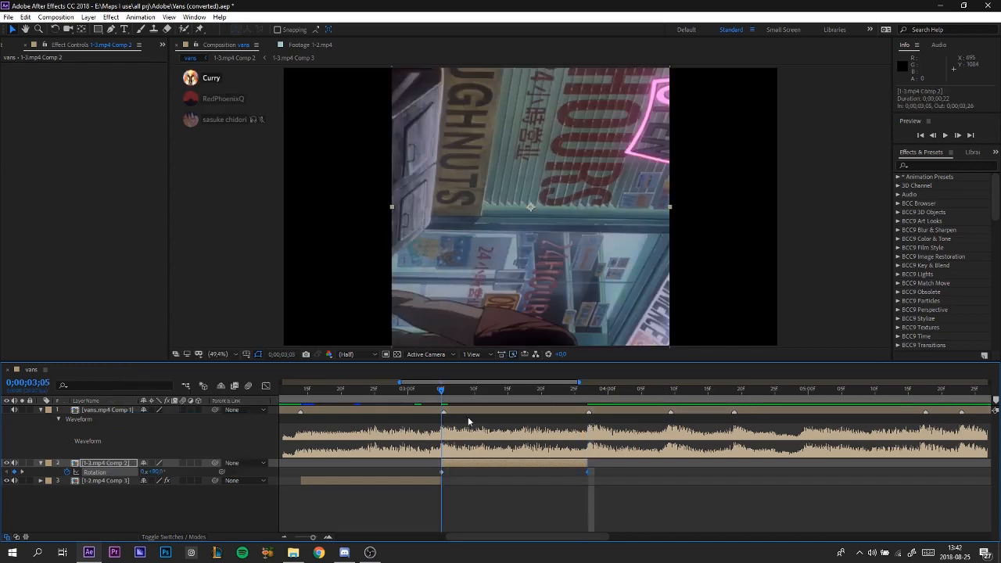
{"action": "left_click_drag", "start_coordinate": [612, 470], "coordinate": [422, 476]}
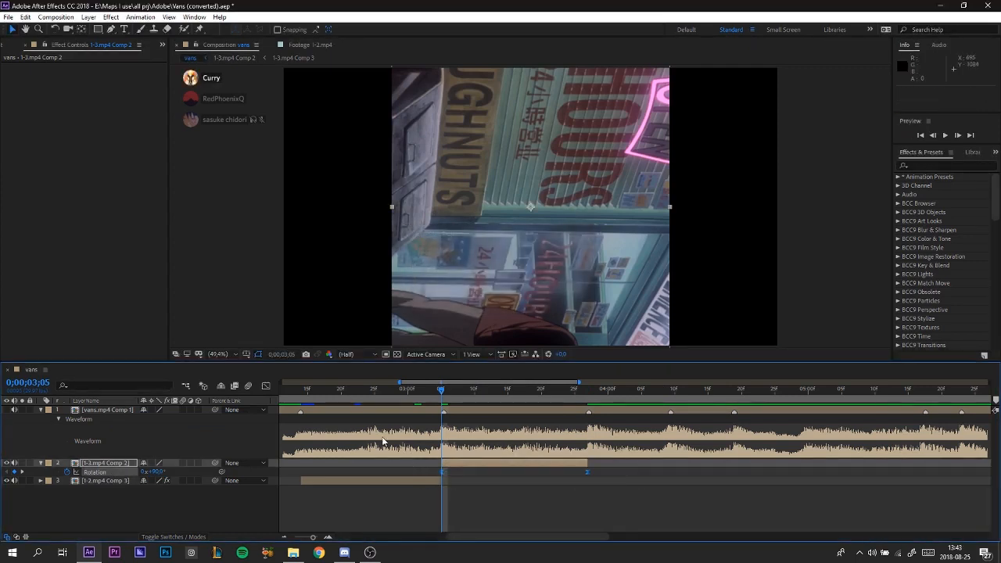
{"action": "left_click", "coordinate": [267, 386]}
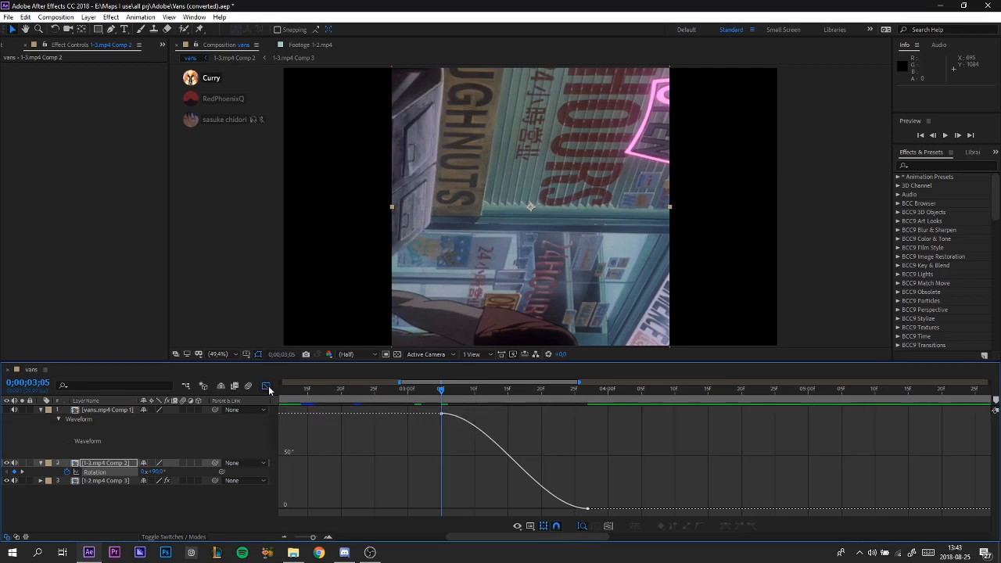
{"action": "left_click", "coordinate": [442, 413]}
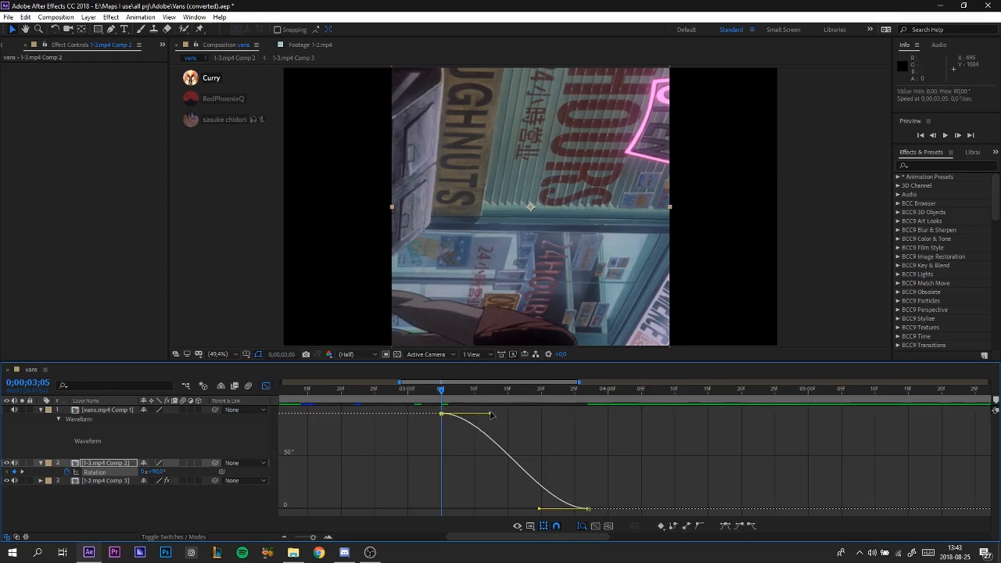
{"action": "left_click_drag", "start_coordinate": [490, 414], "coordinate": [442, 491]}
{"action": "left_click_drag", "start_coordinate": [538, 509], "coordinate": [460, 519]}
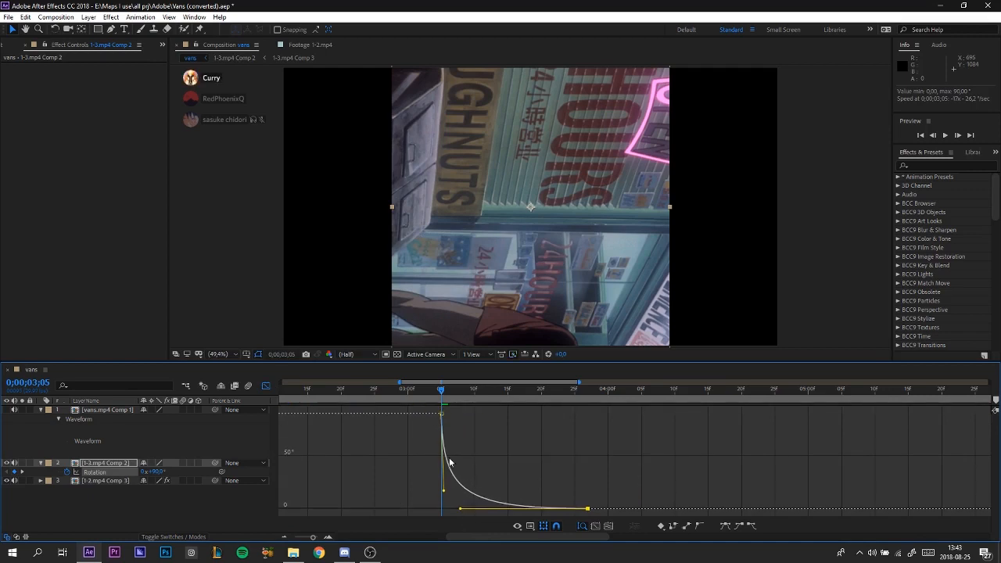
Set the starting Rotation keyframe at 0;00;03;05 to -90° and preview the reversed spin
{"action": "left_click", "coordinate": [162, 471]}
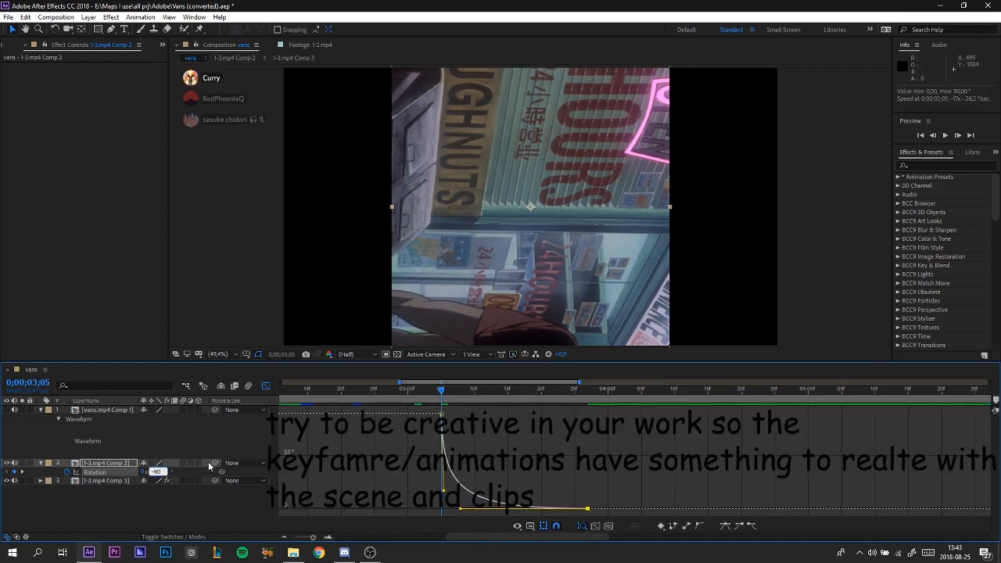
{"action": "key", "text": "Return"}
{"action": "left_click_drag", "start_coordinate": [441, 508], "coordinate": [350, 422]}
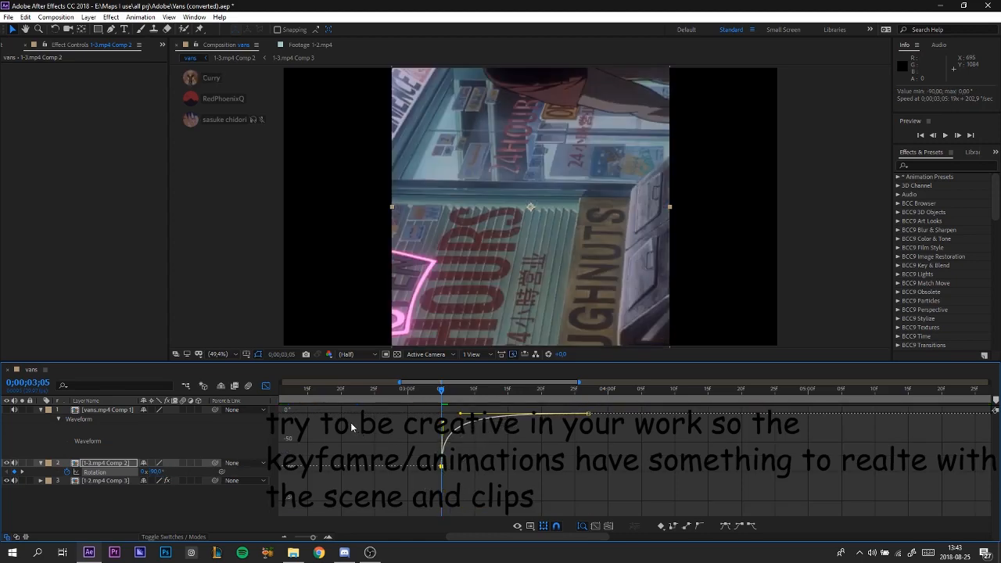
{"action": "key", "text": "space"}
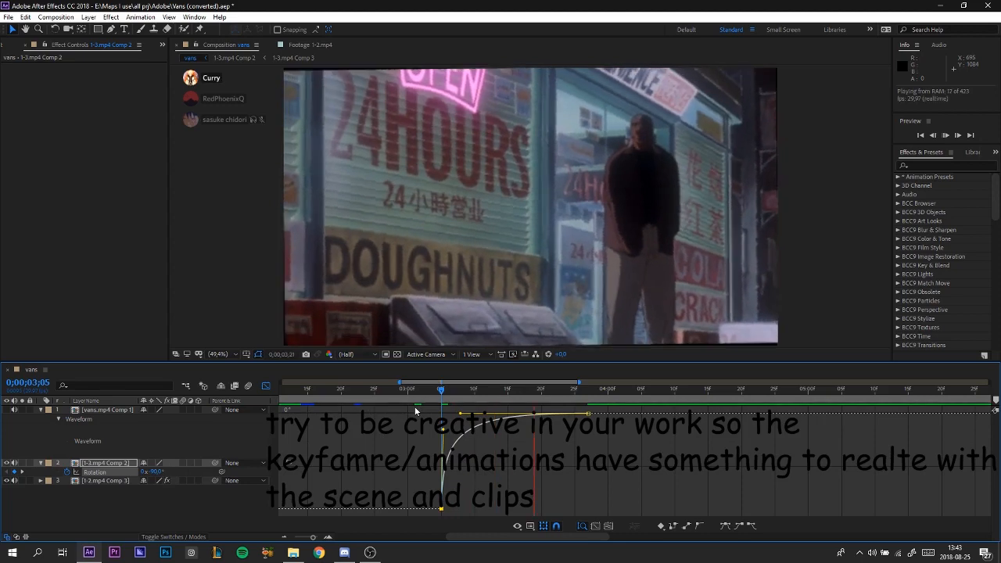
{"action": "key", "text": "space"}
Leave the graph view and search the effects for "motion" to apply one to 1-3.mp4 Comp 2
{"action": "left_click", "coordinate": [266, 386]}
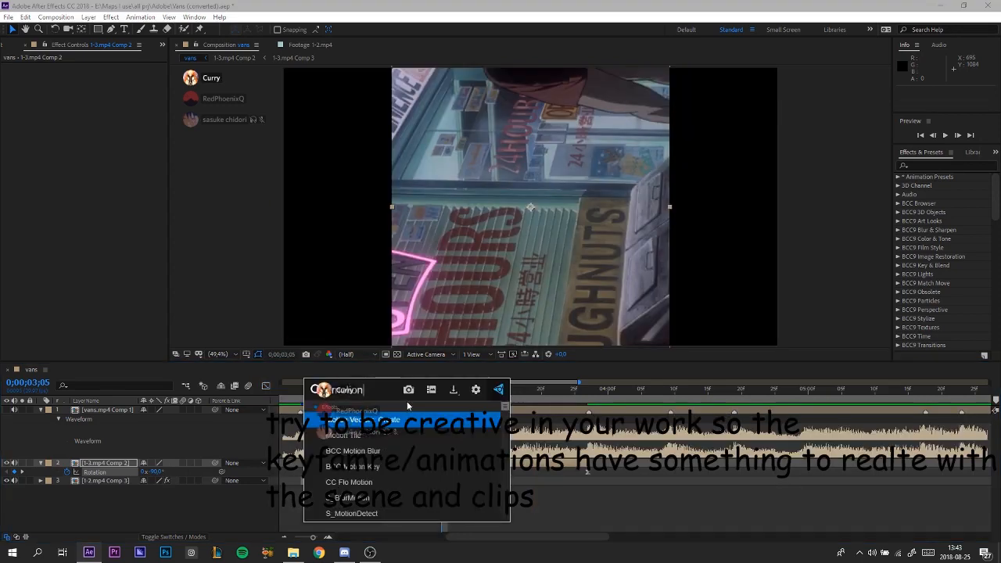
{"action": "key", "text": "Return"}
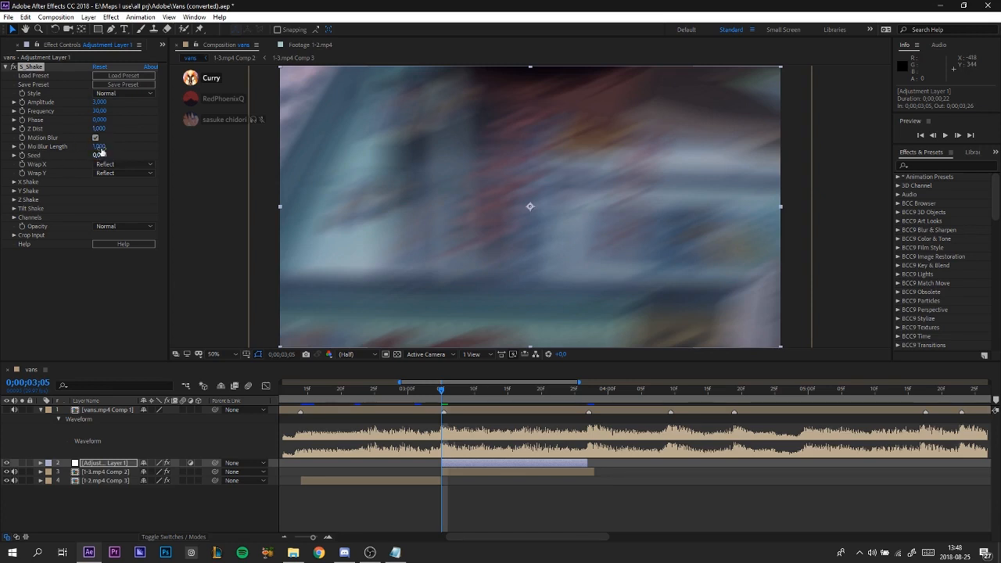
Set Wrap X and Wrap Y of the S_Shake effect on Adjustment Layer 1 to No
{"action": "left_click", "coordinate": [118, 164]}
{"action": "left_click", "coordinate": [118, 177]}
{"action": "left_click", "coordinate": [121, 173]}
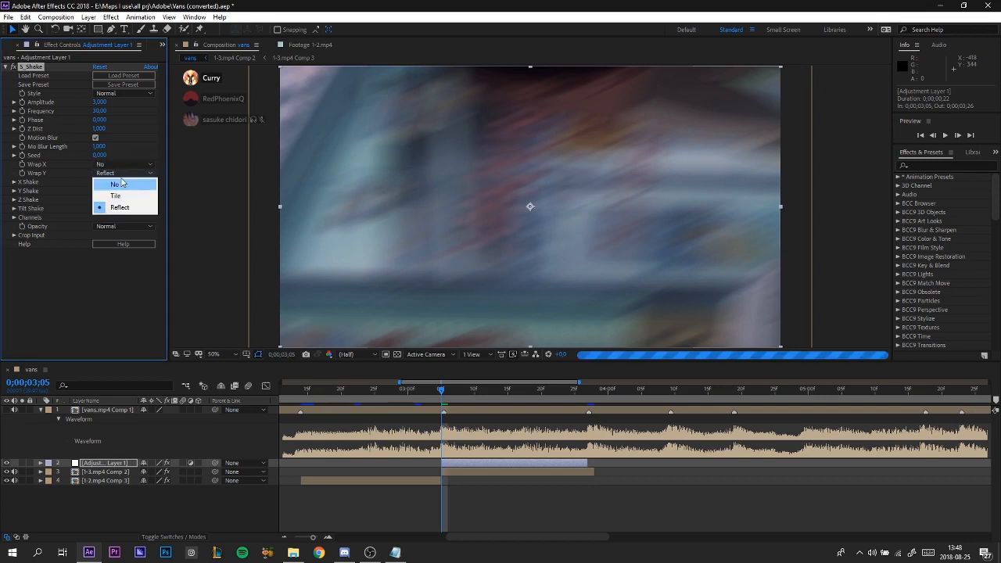
{"action": "left_click", "coordinate": [122, 183]}
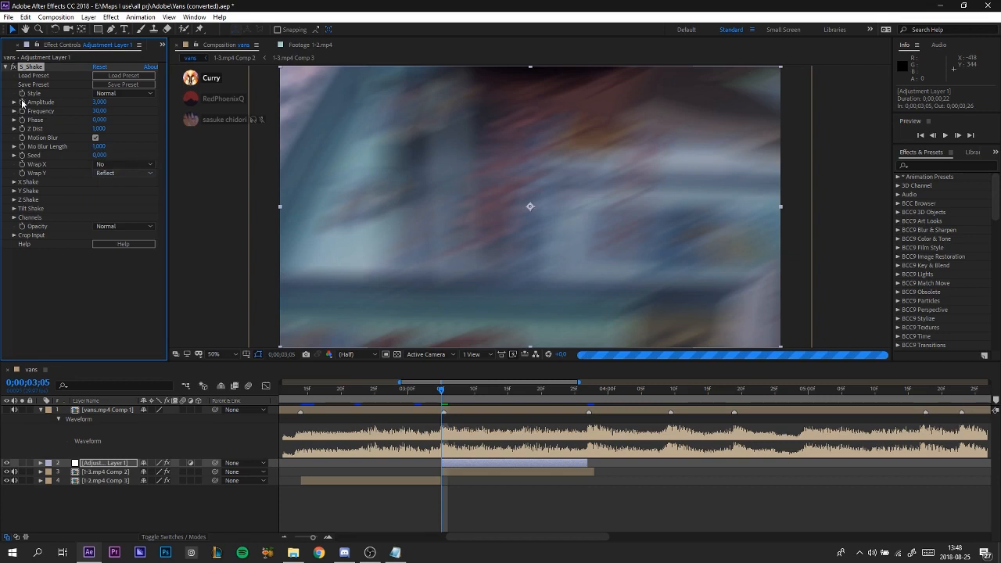